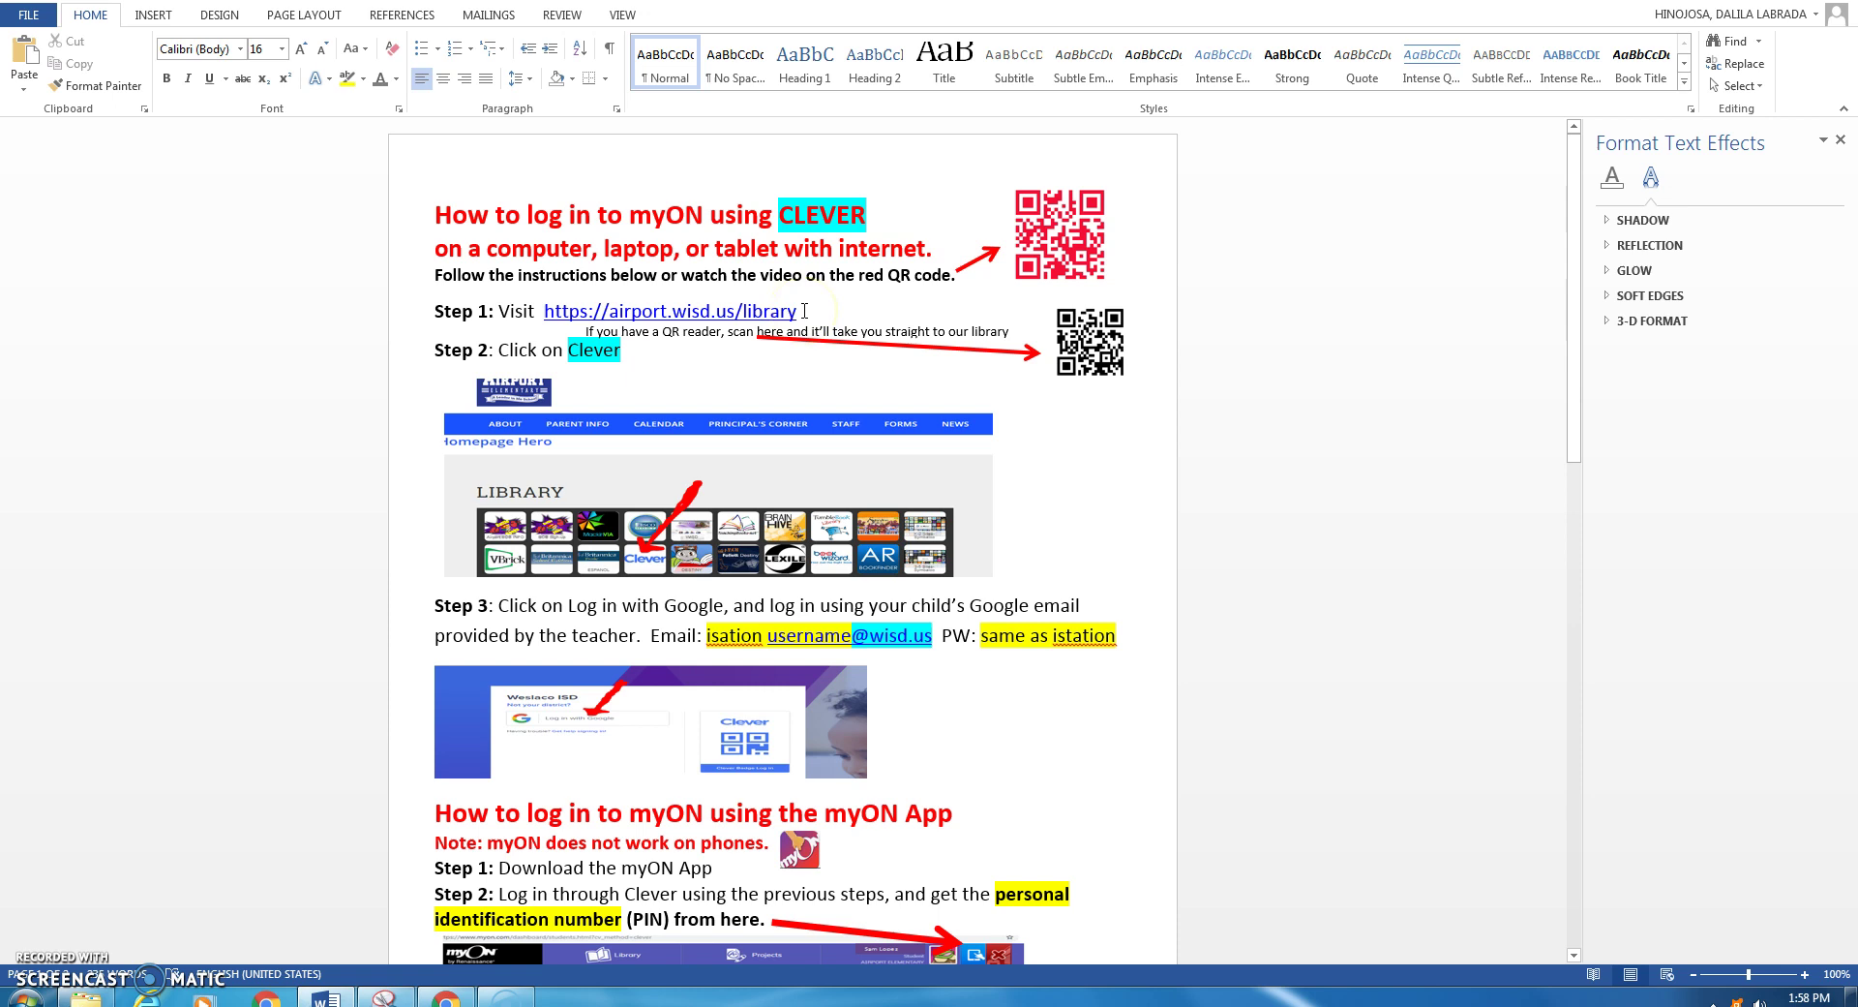
Go over steps 1 and 2 of the Clever login instructions, including the library link and its QR code
left_click_drag(789, 311, 706, 313)
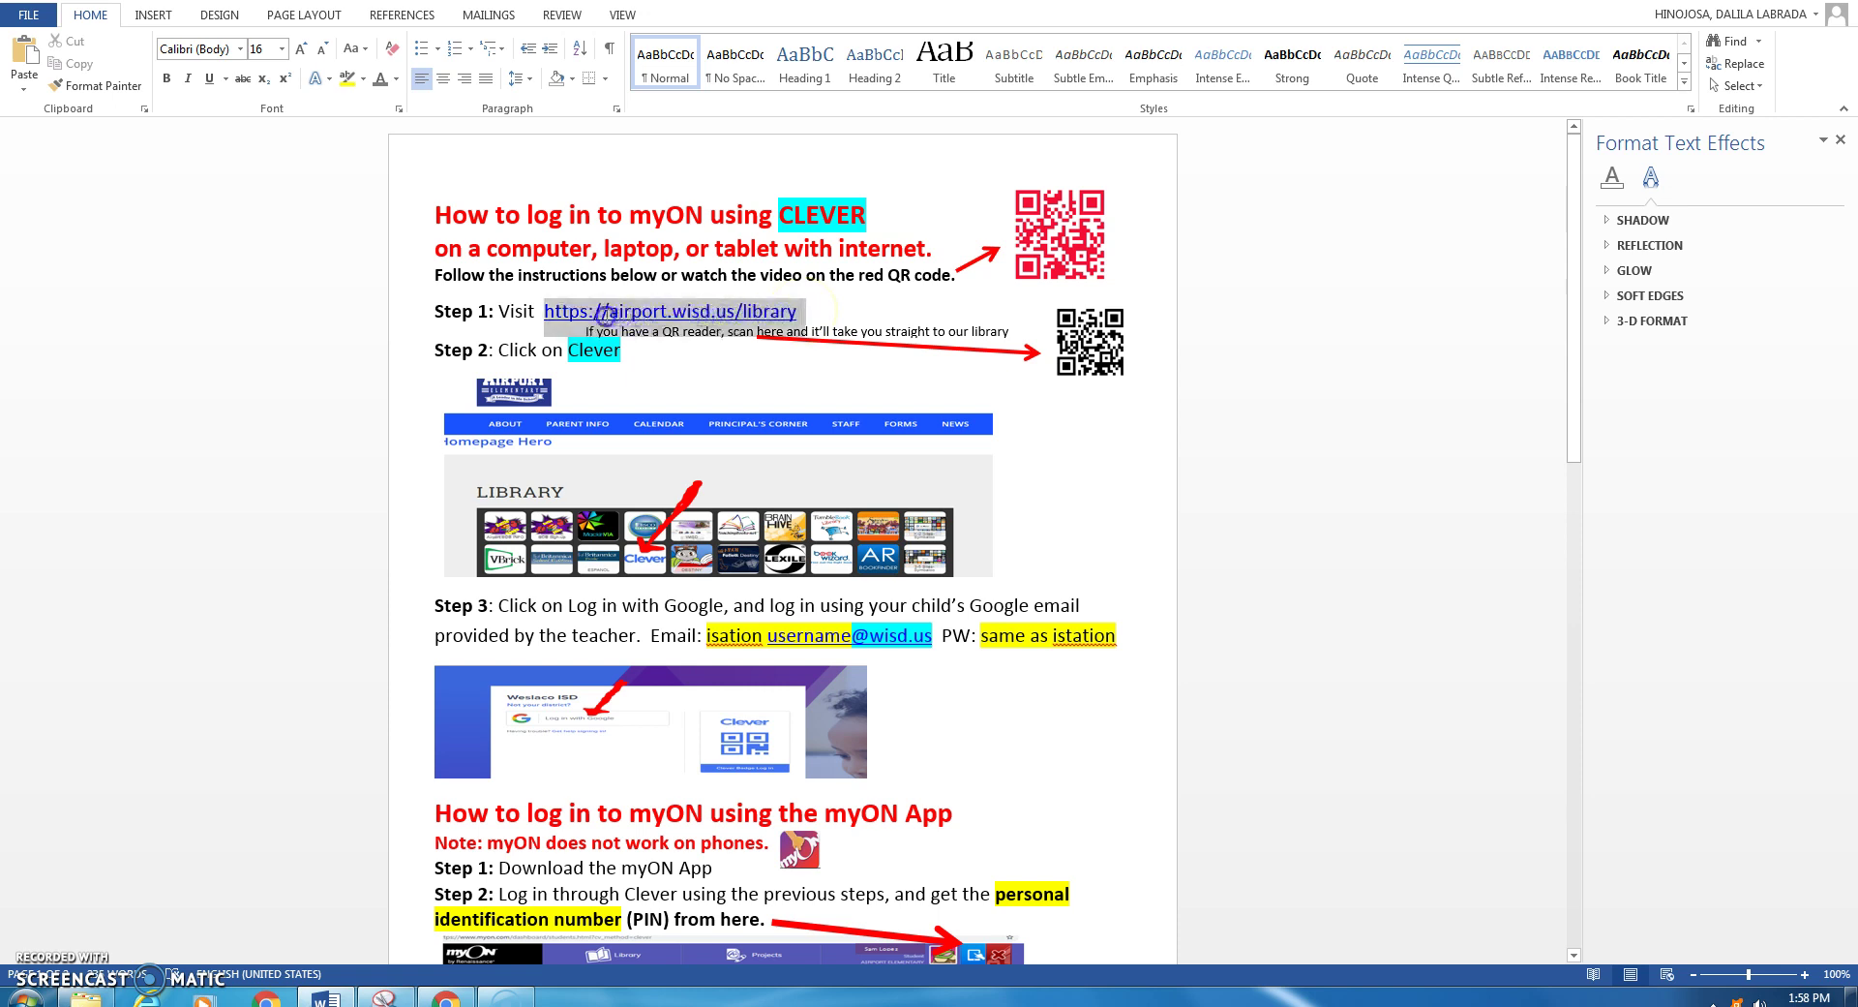
left_click_drag(561, 318, 565, 324)
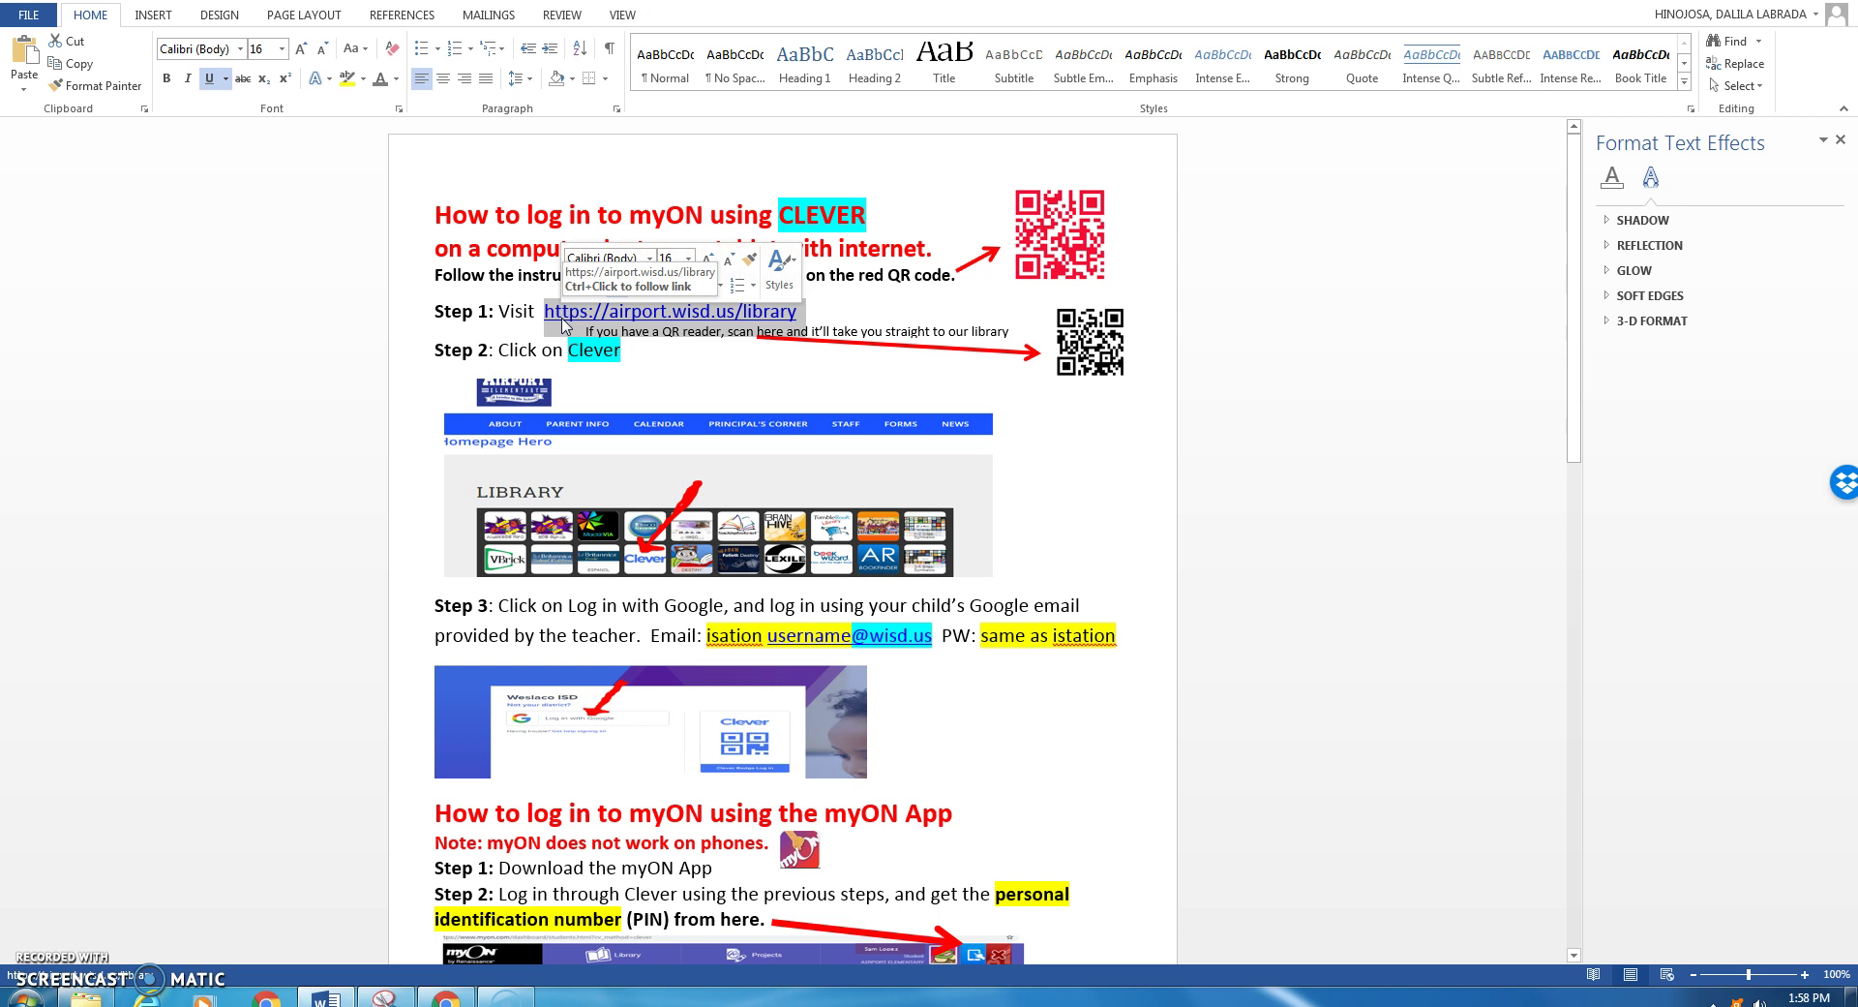
left_click(593, 328)
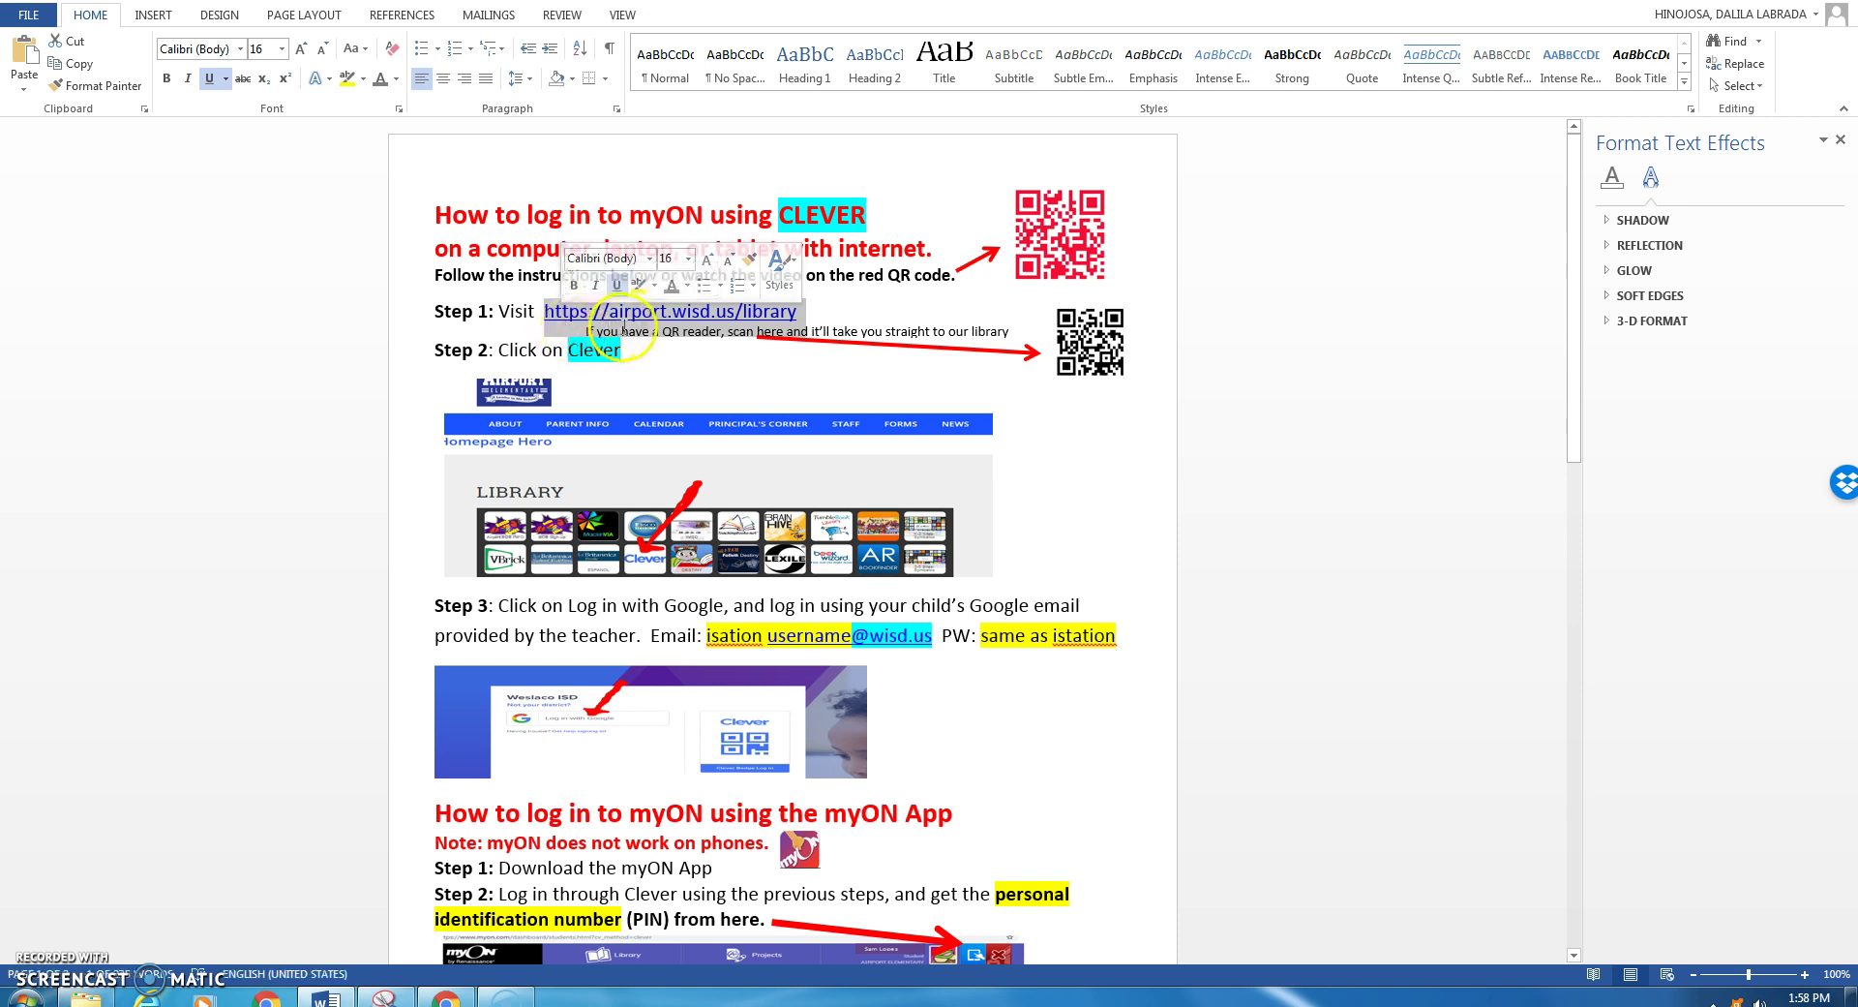
left_click(838, 375)
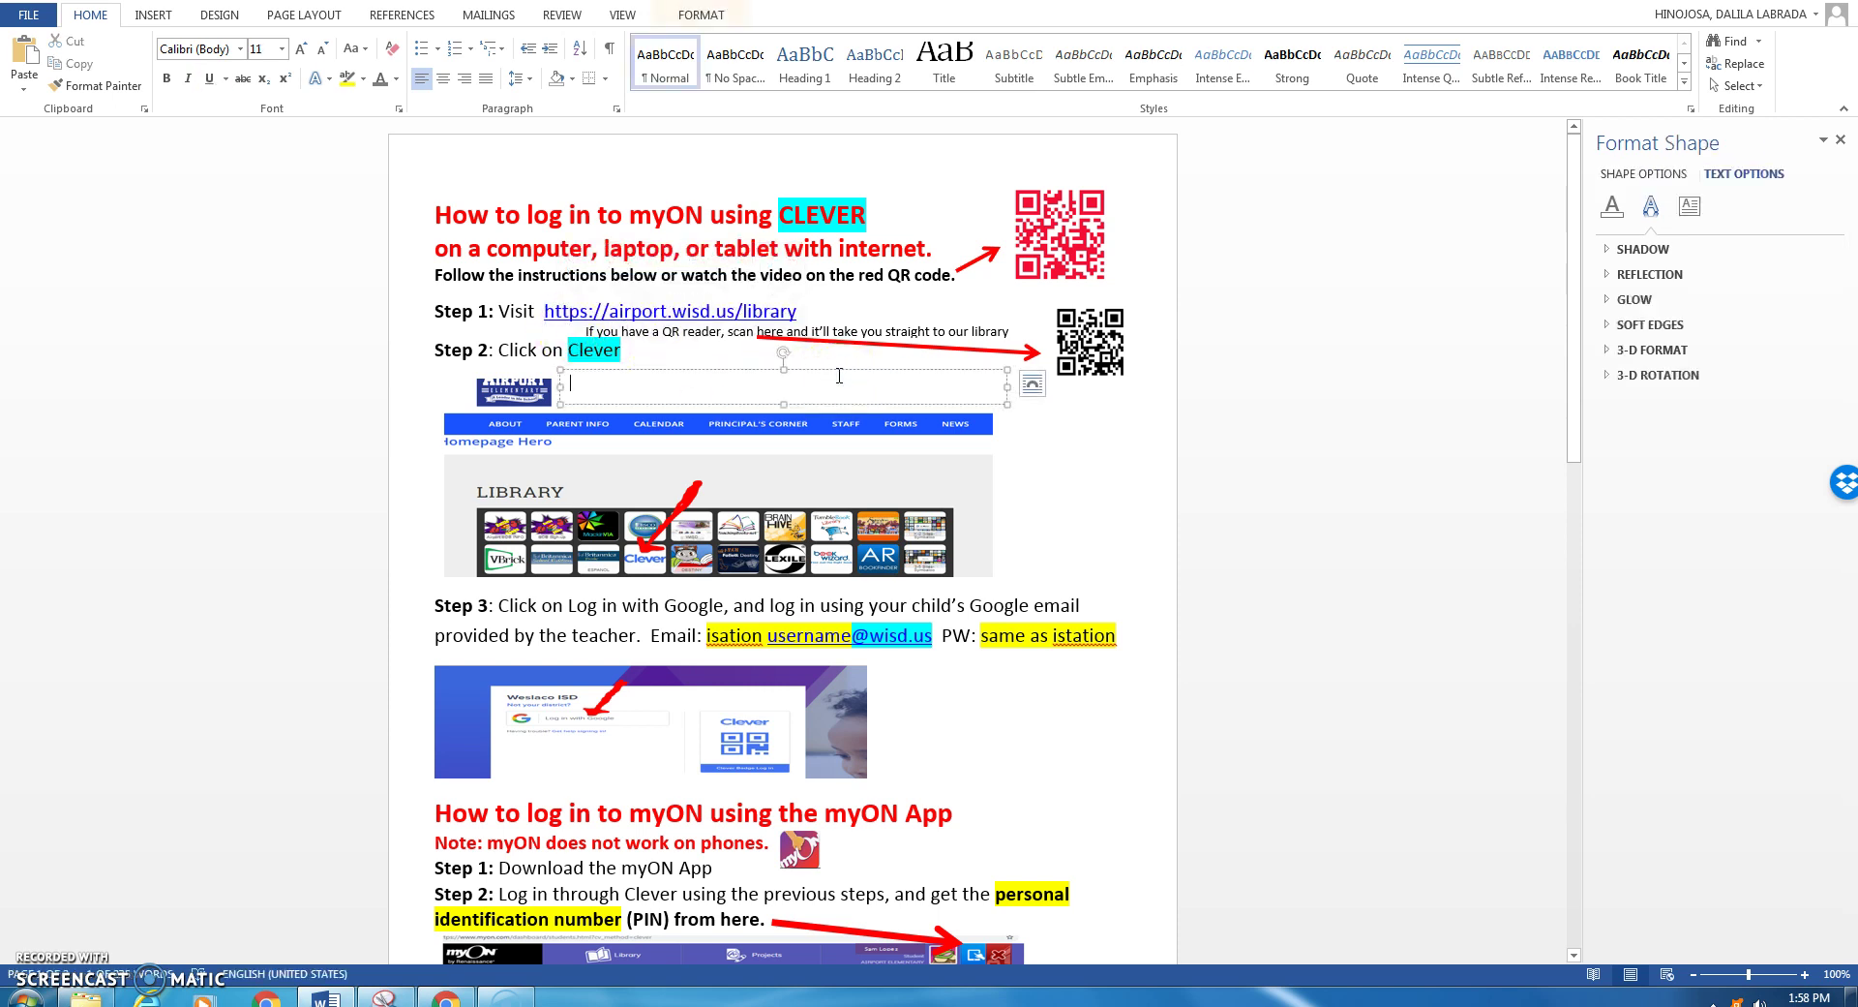
left_click(1128, 314)
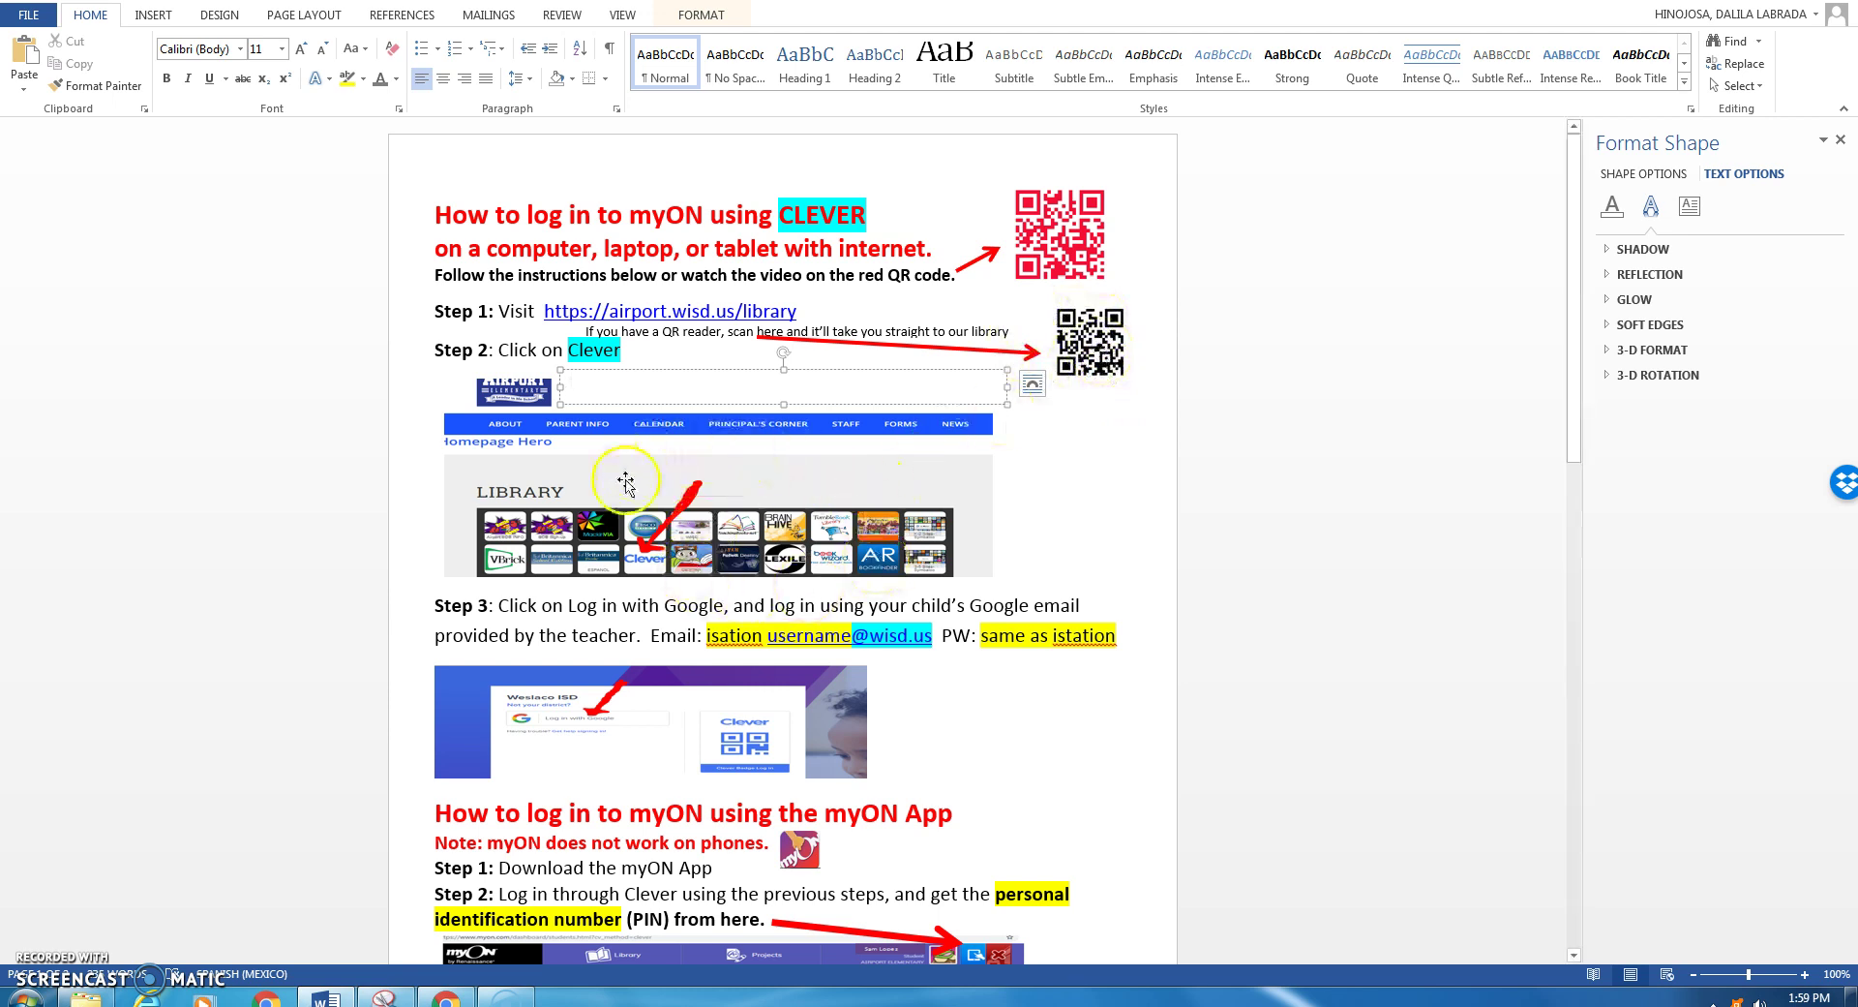
left_click(1037, 535)
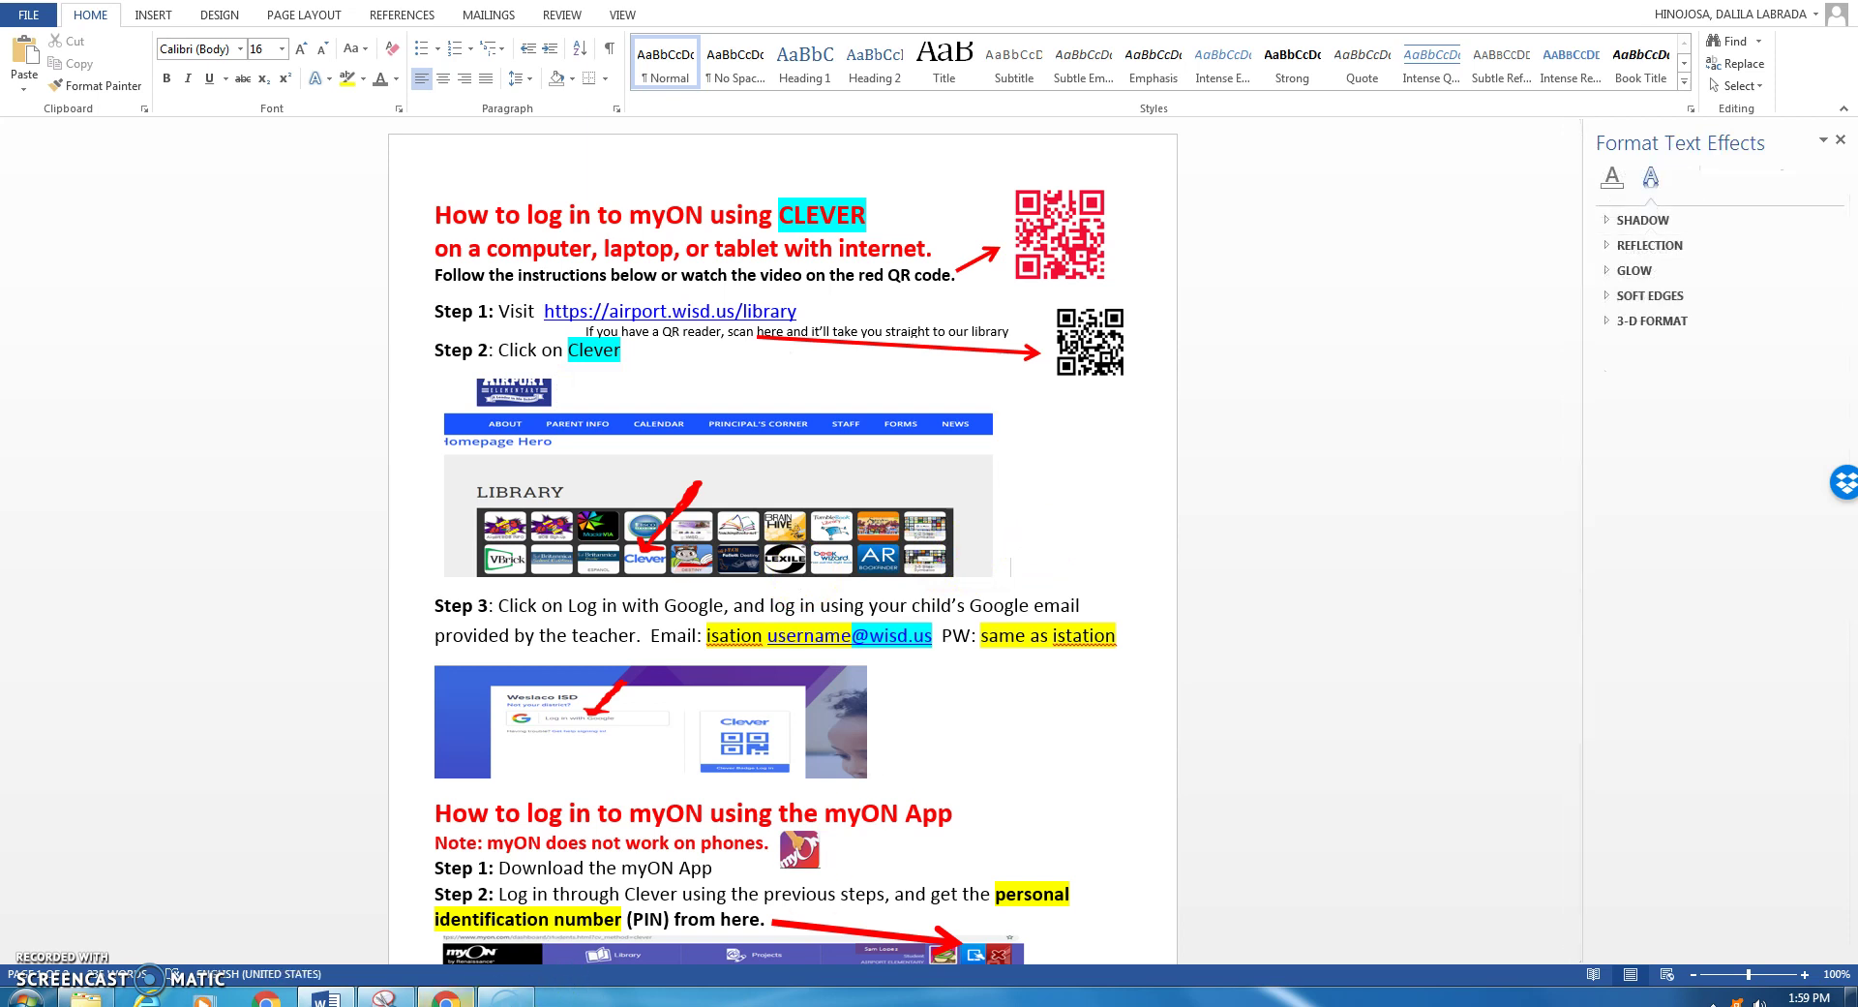
Switch to Chrome and place its window beside the instructions document
left_click(445, 997)
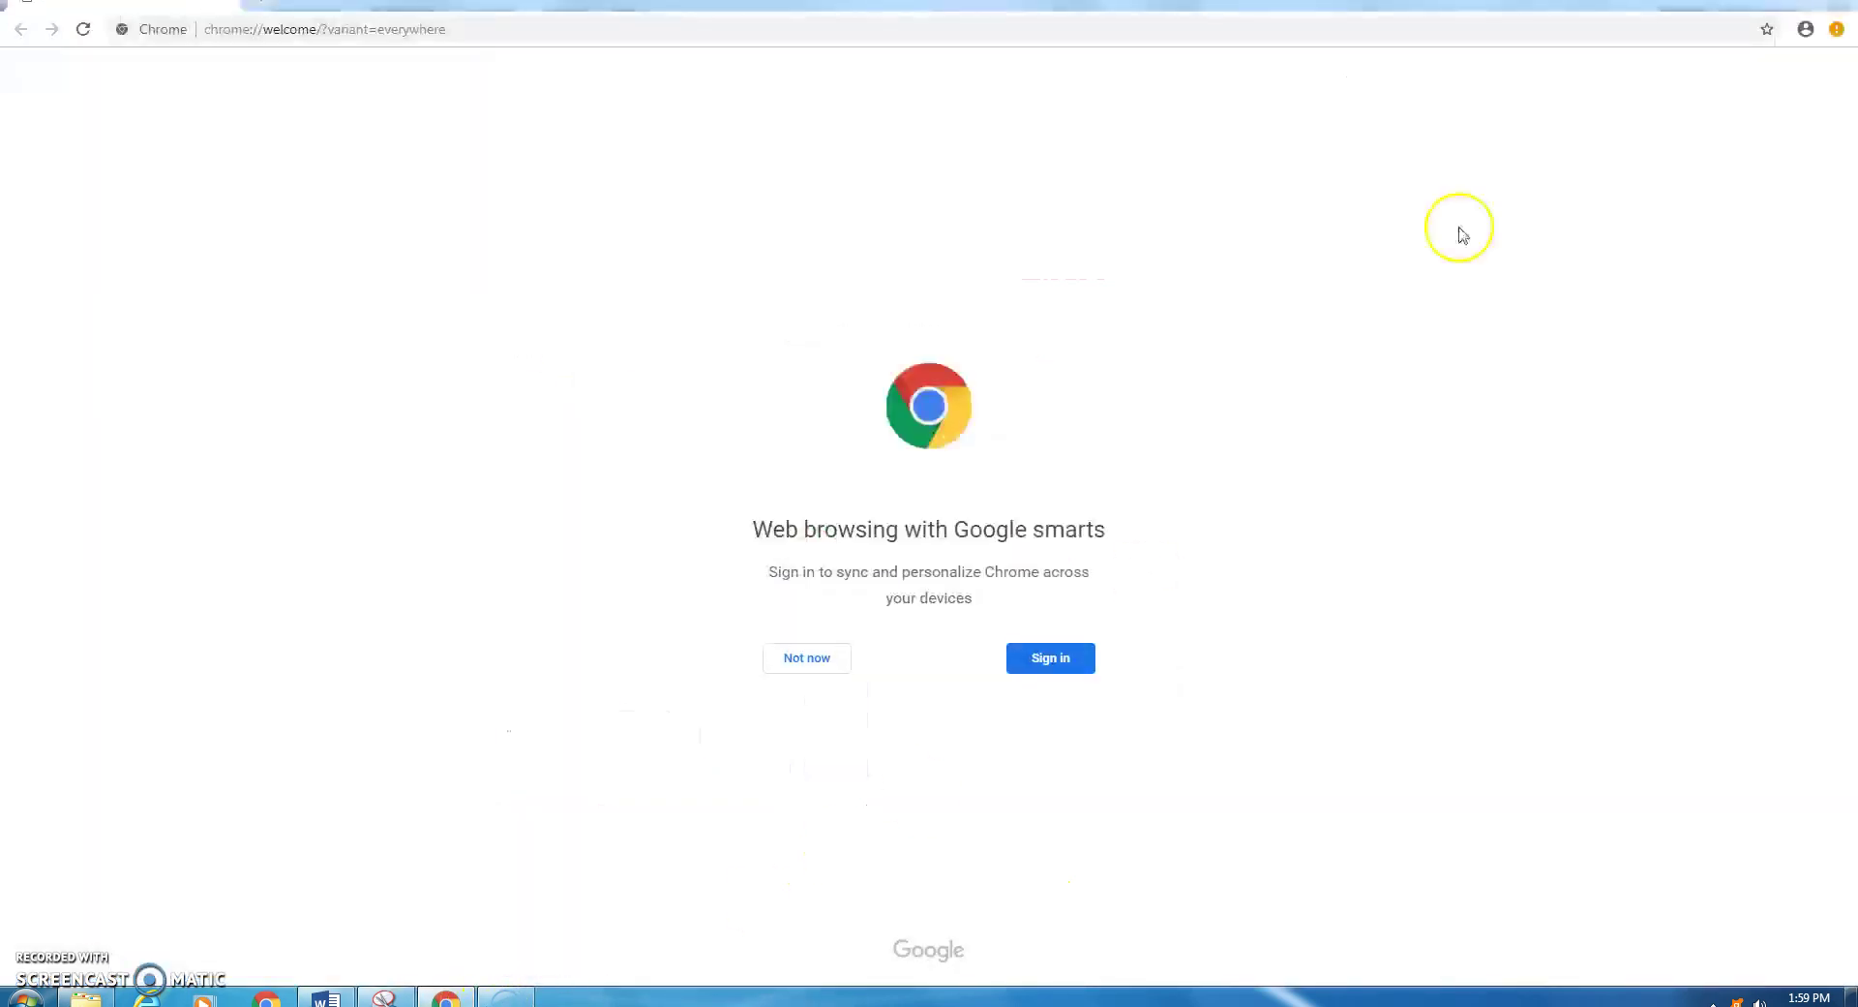
left_click(1793, 2)
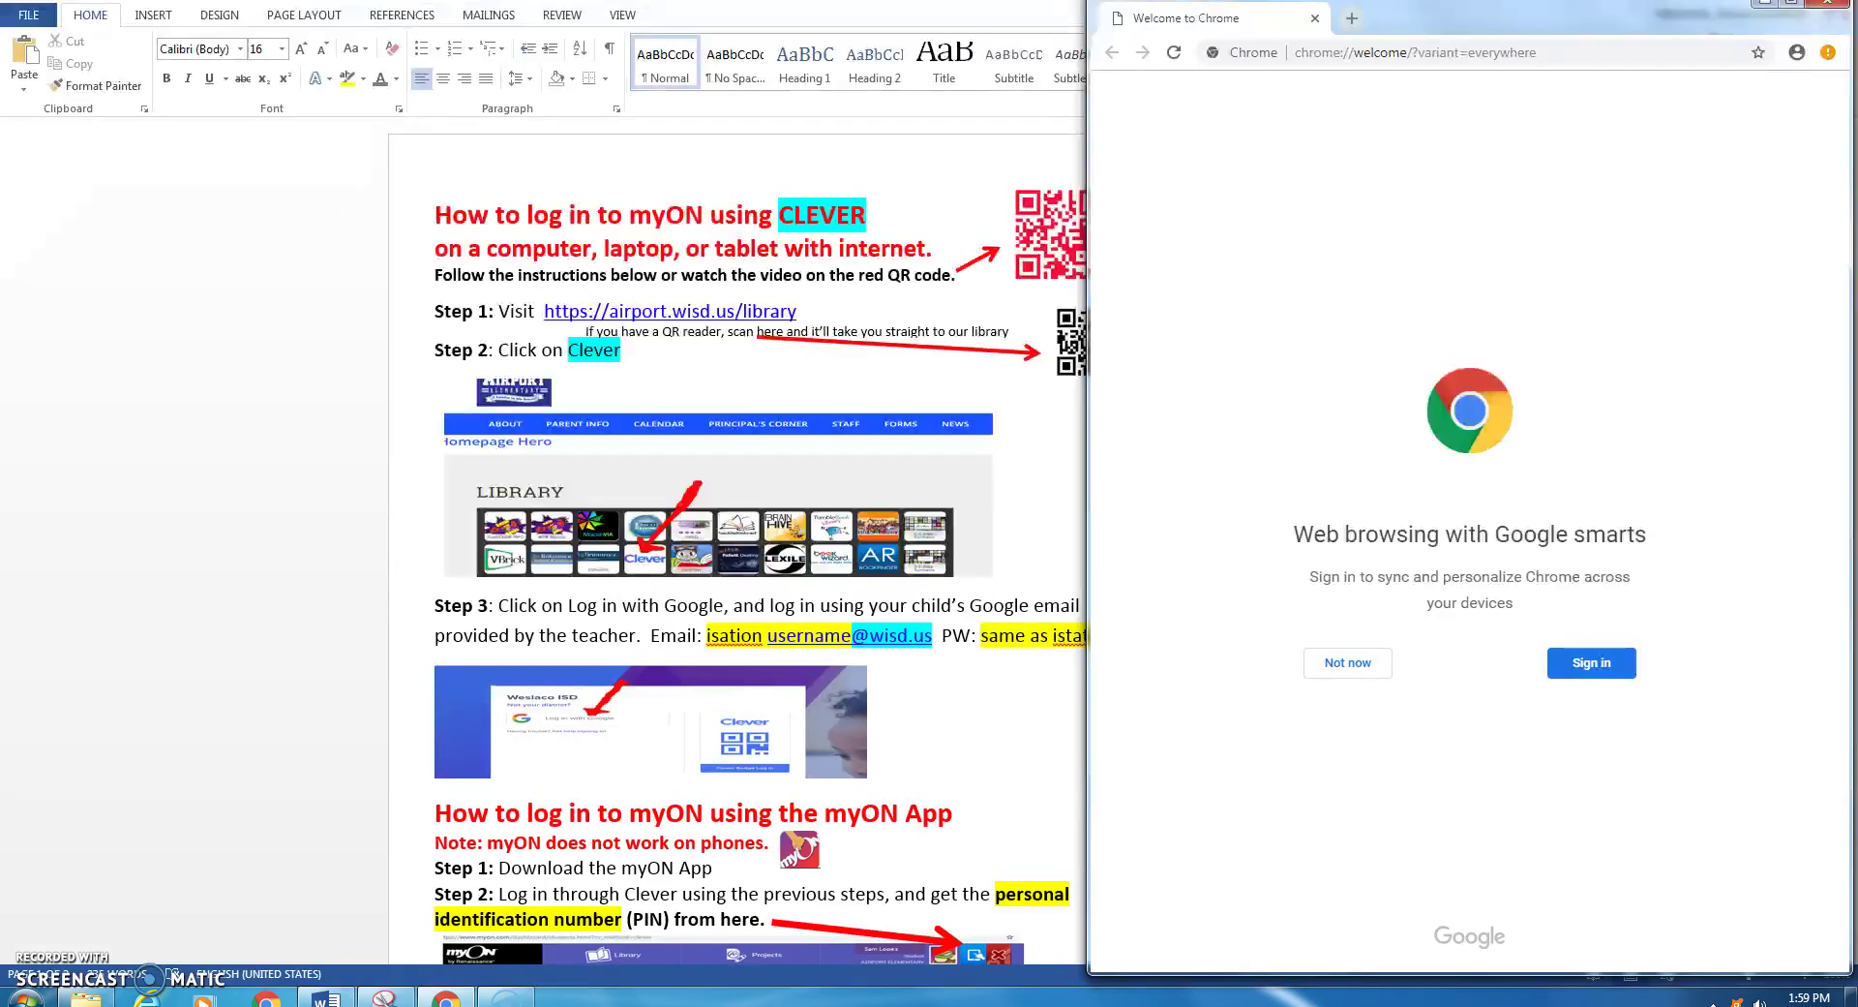
left_click_drag(1722, 35, 1745, 32)
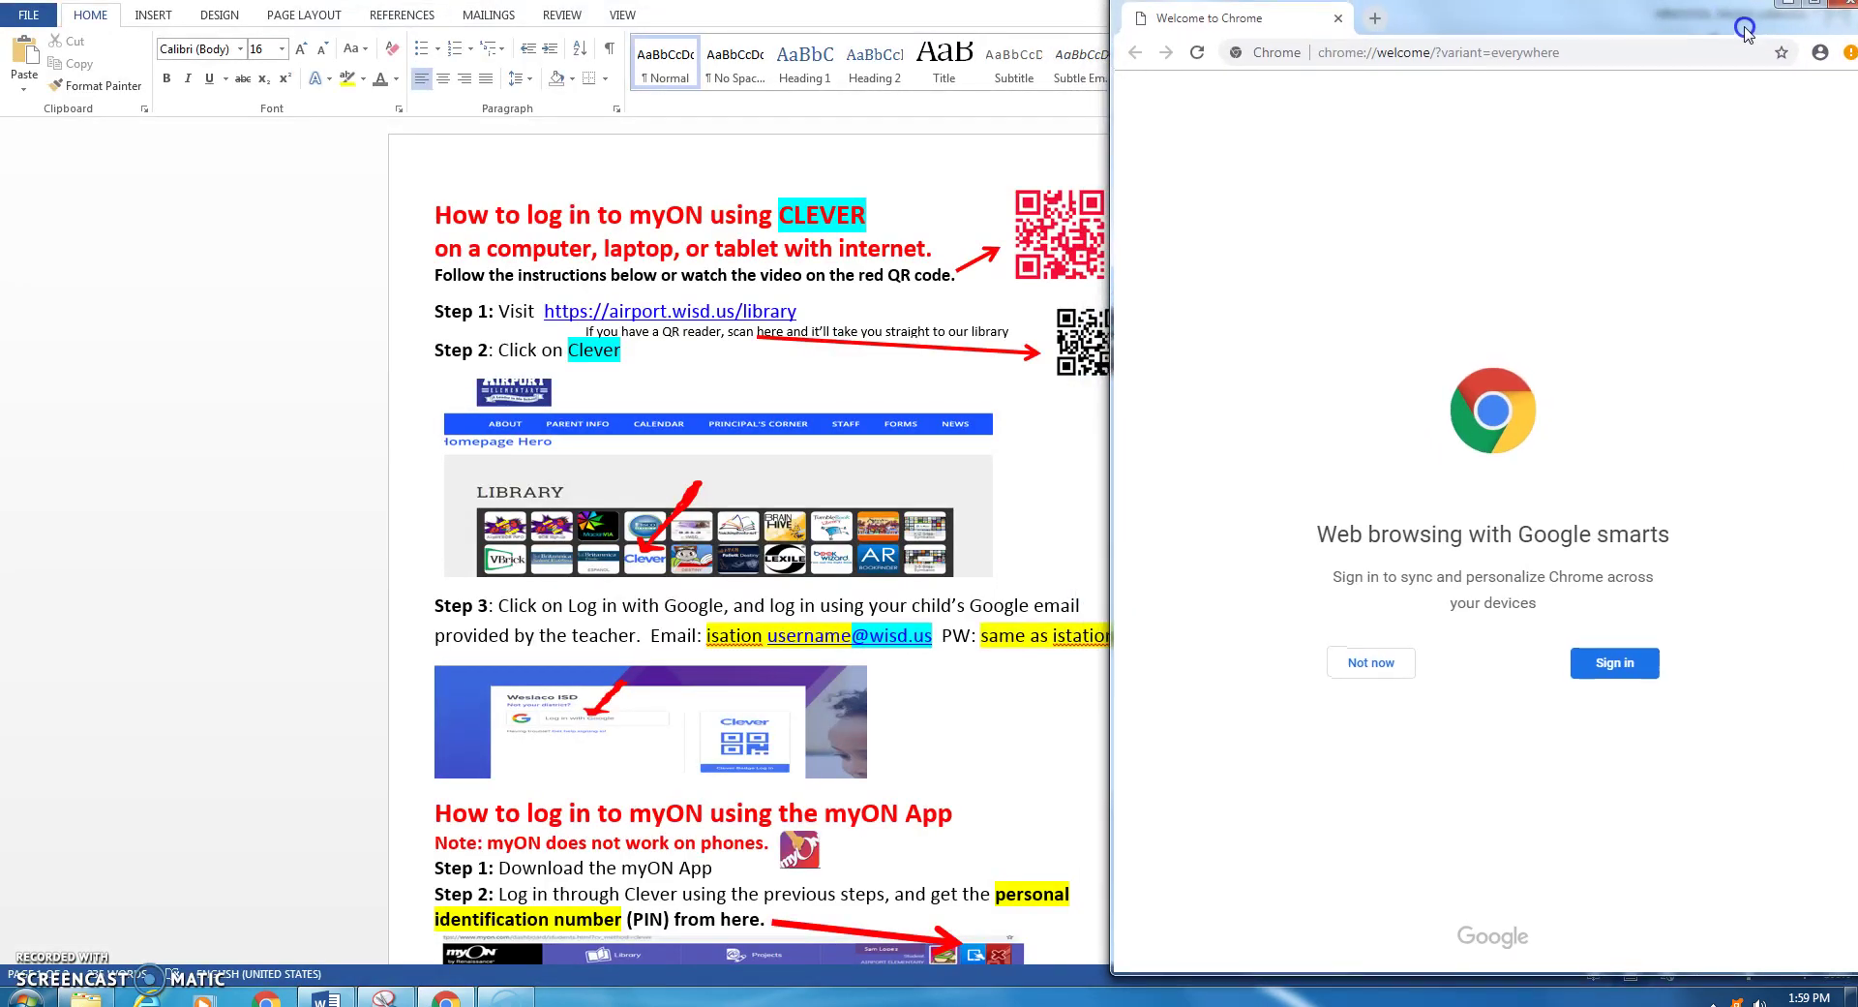
Search the web for "airport elementary" and open the Airport Elementary home page on airport.wisd.us
left_click(1454, 55)
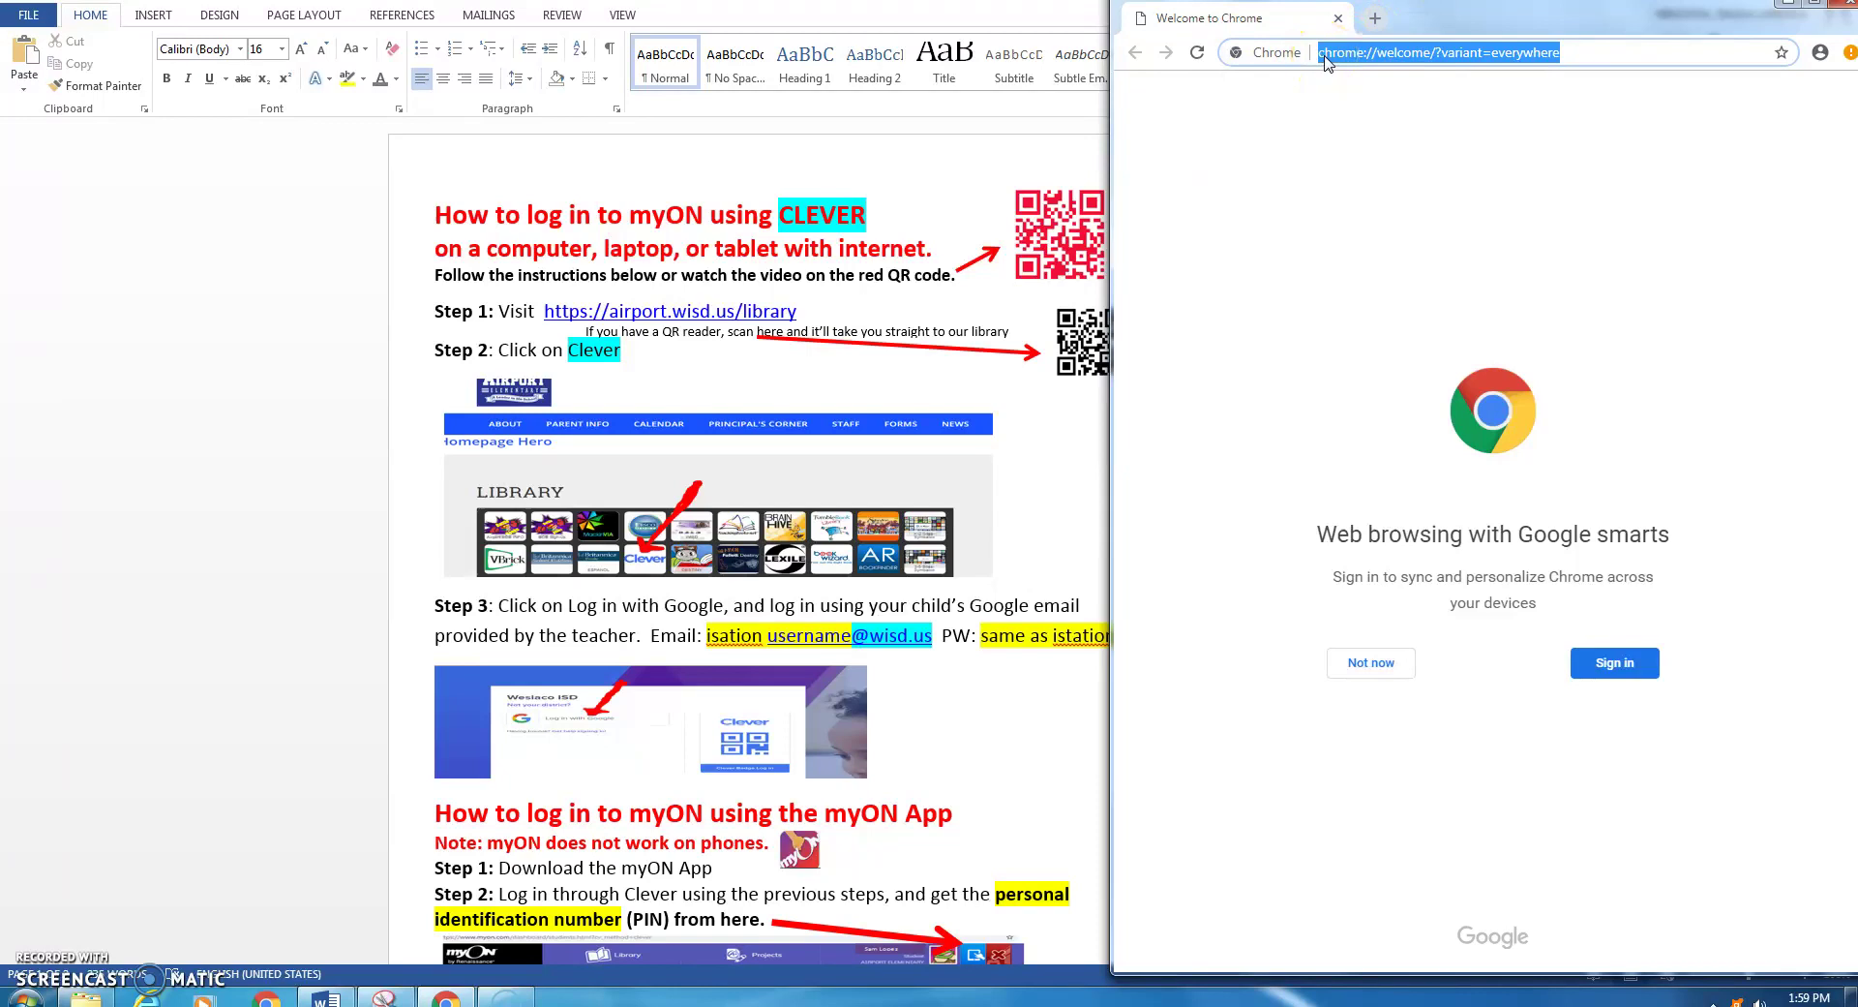
type("airport elementary")
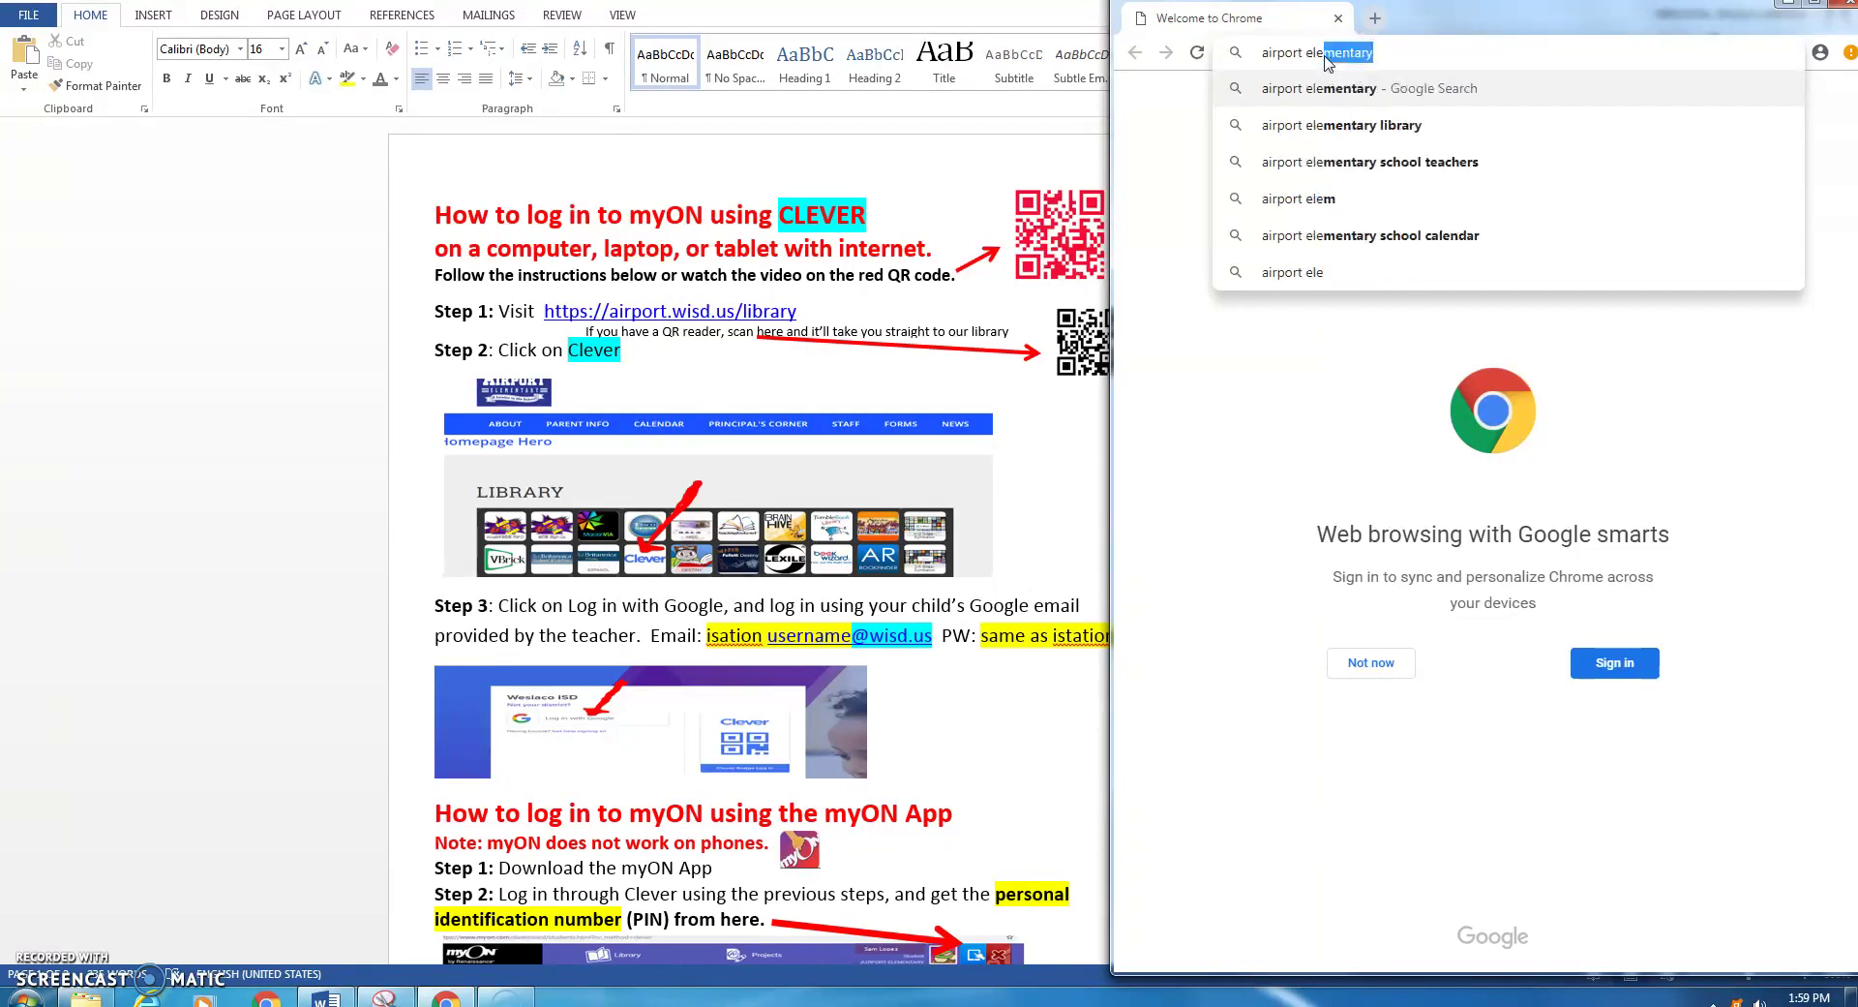
key("Return")
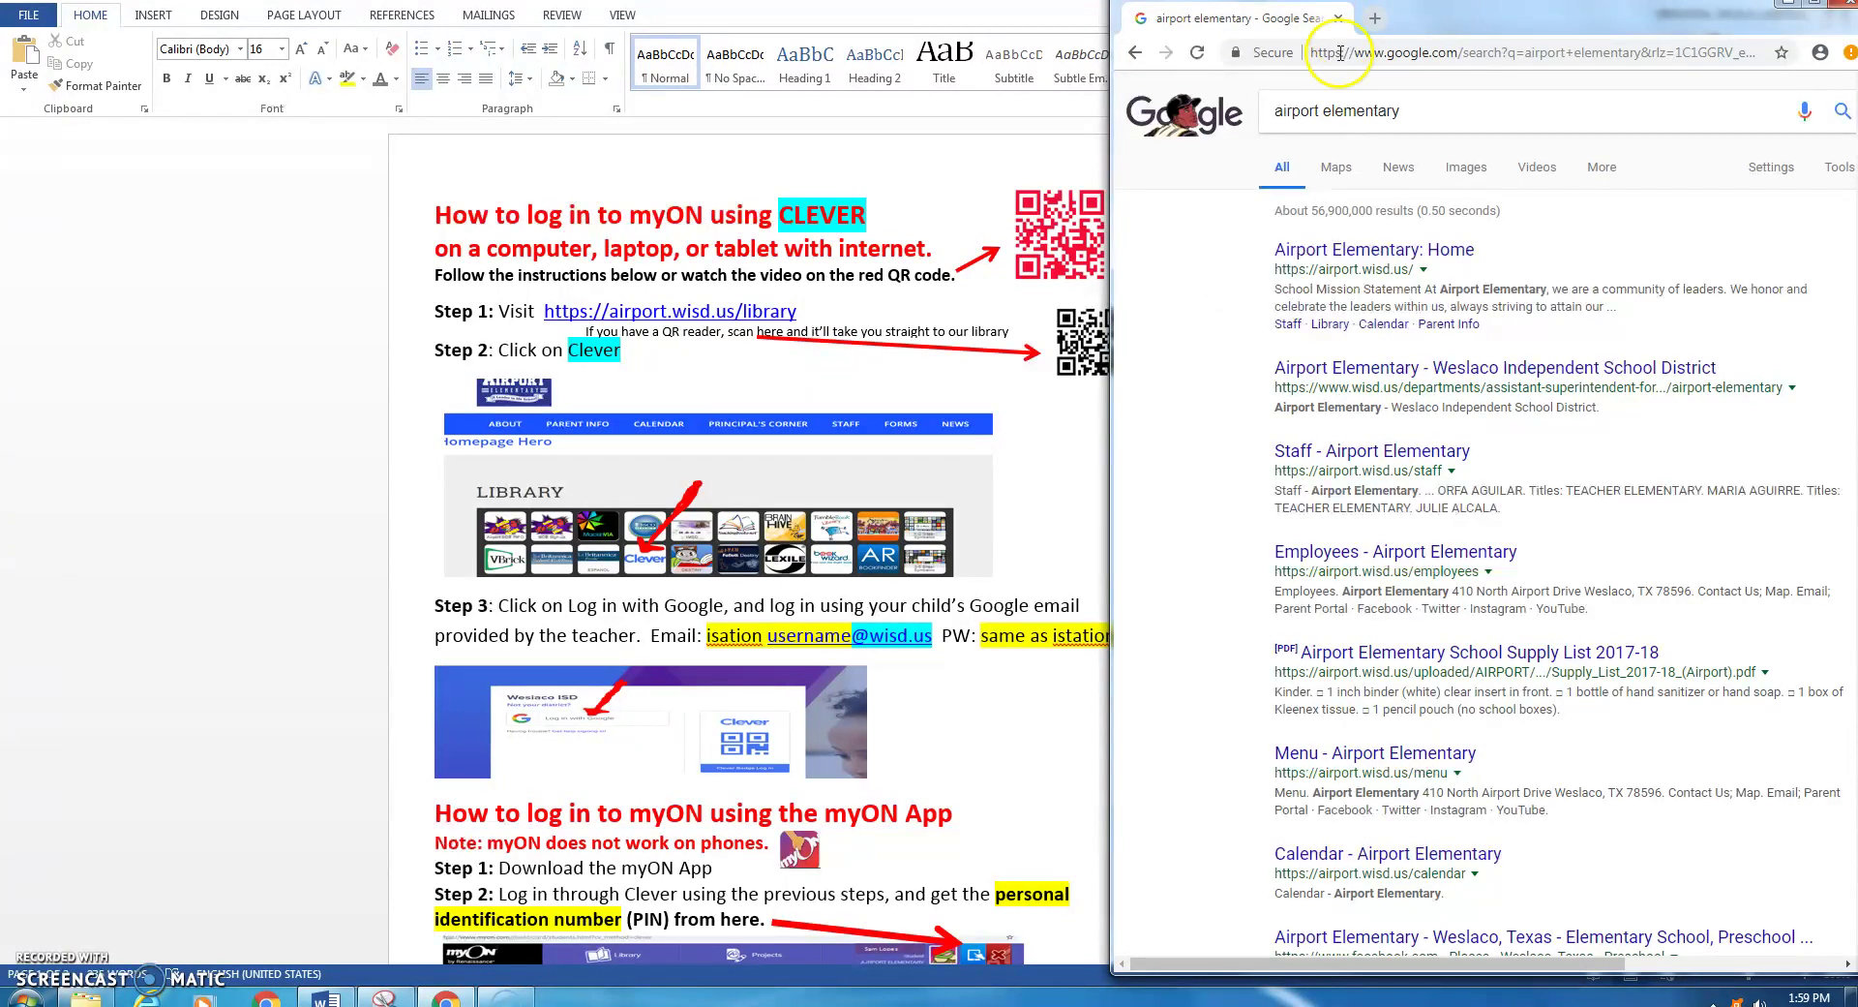
left_click(1414, 254)
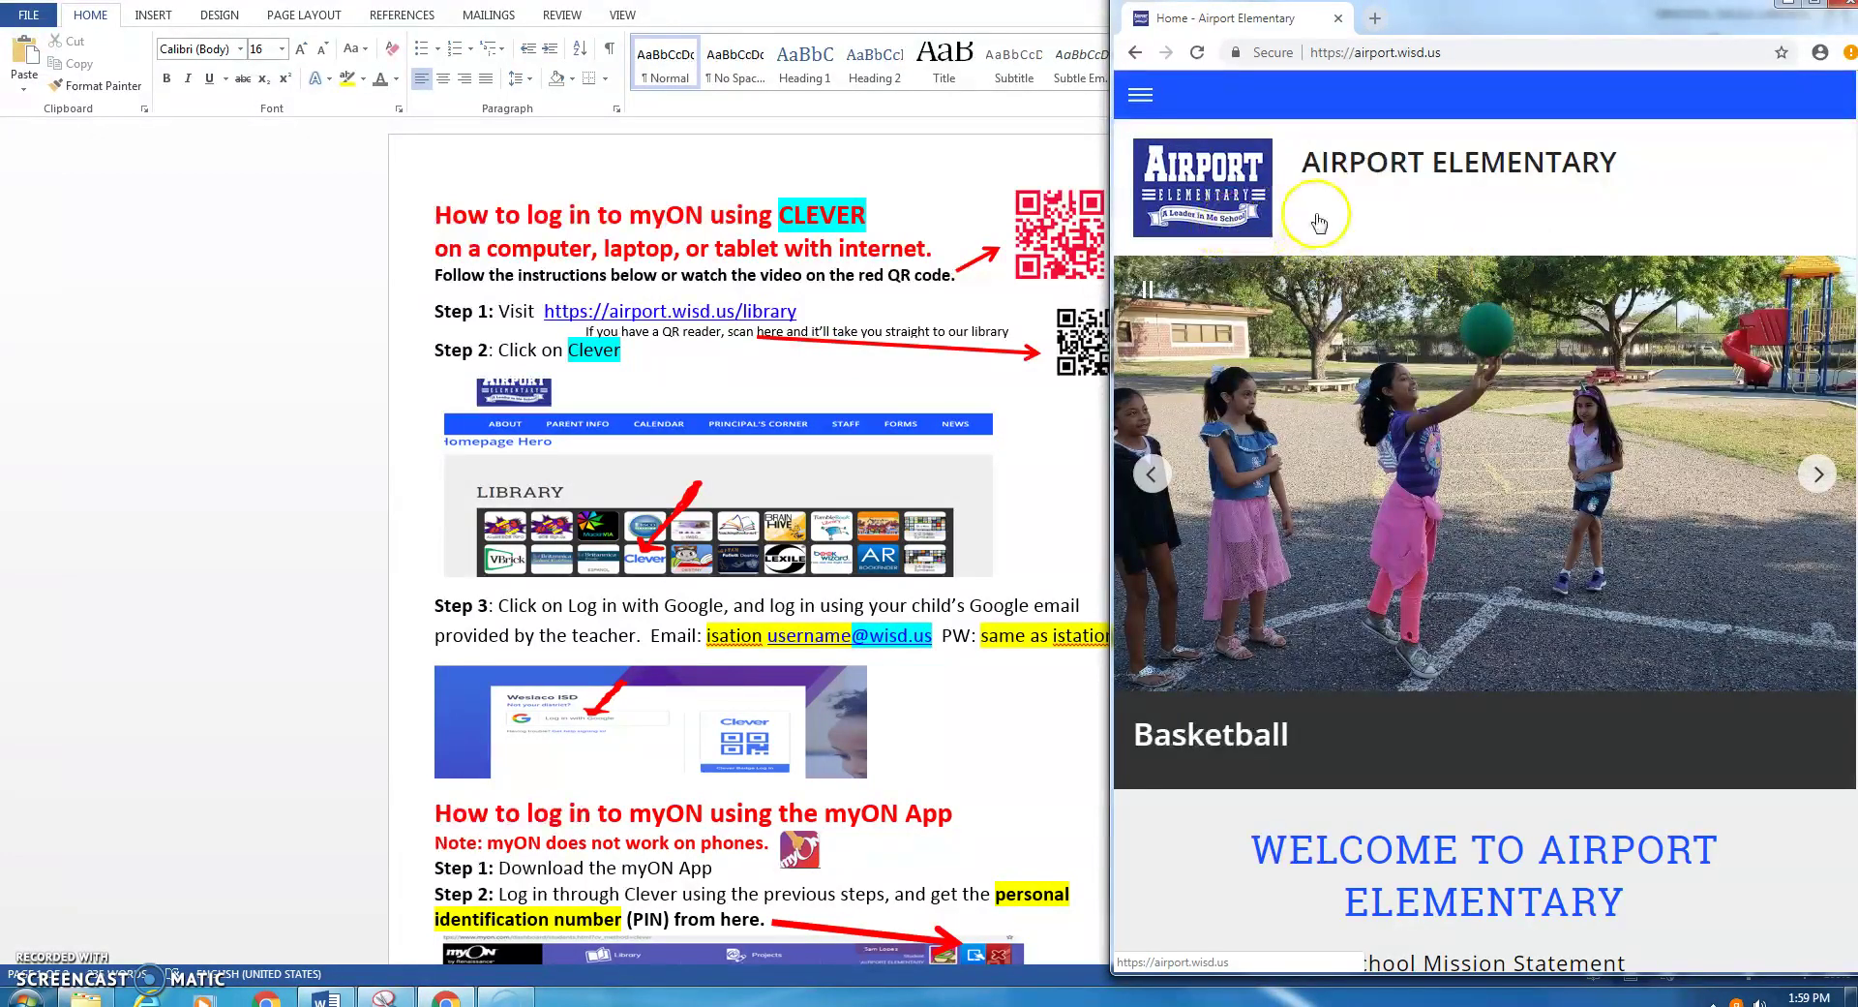
Go to the school site's Library page and open Clever from its resource tiles
left_click(1819, 7)
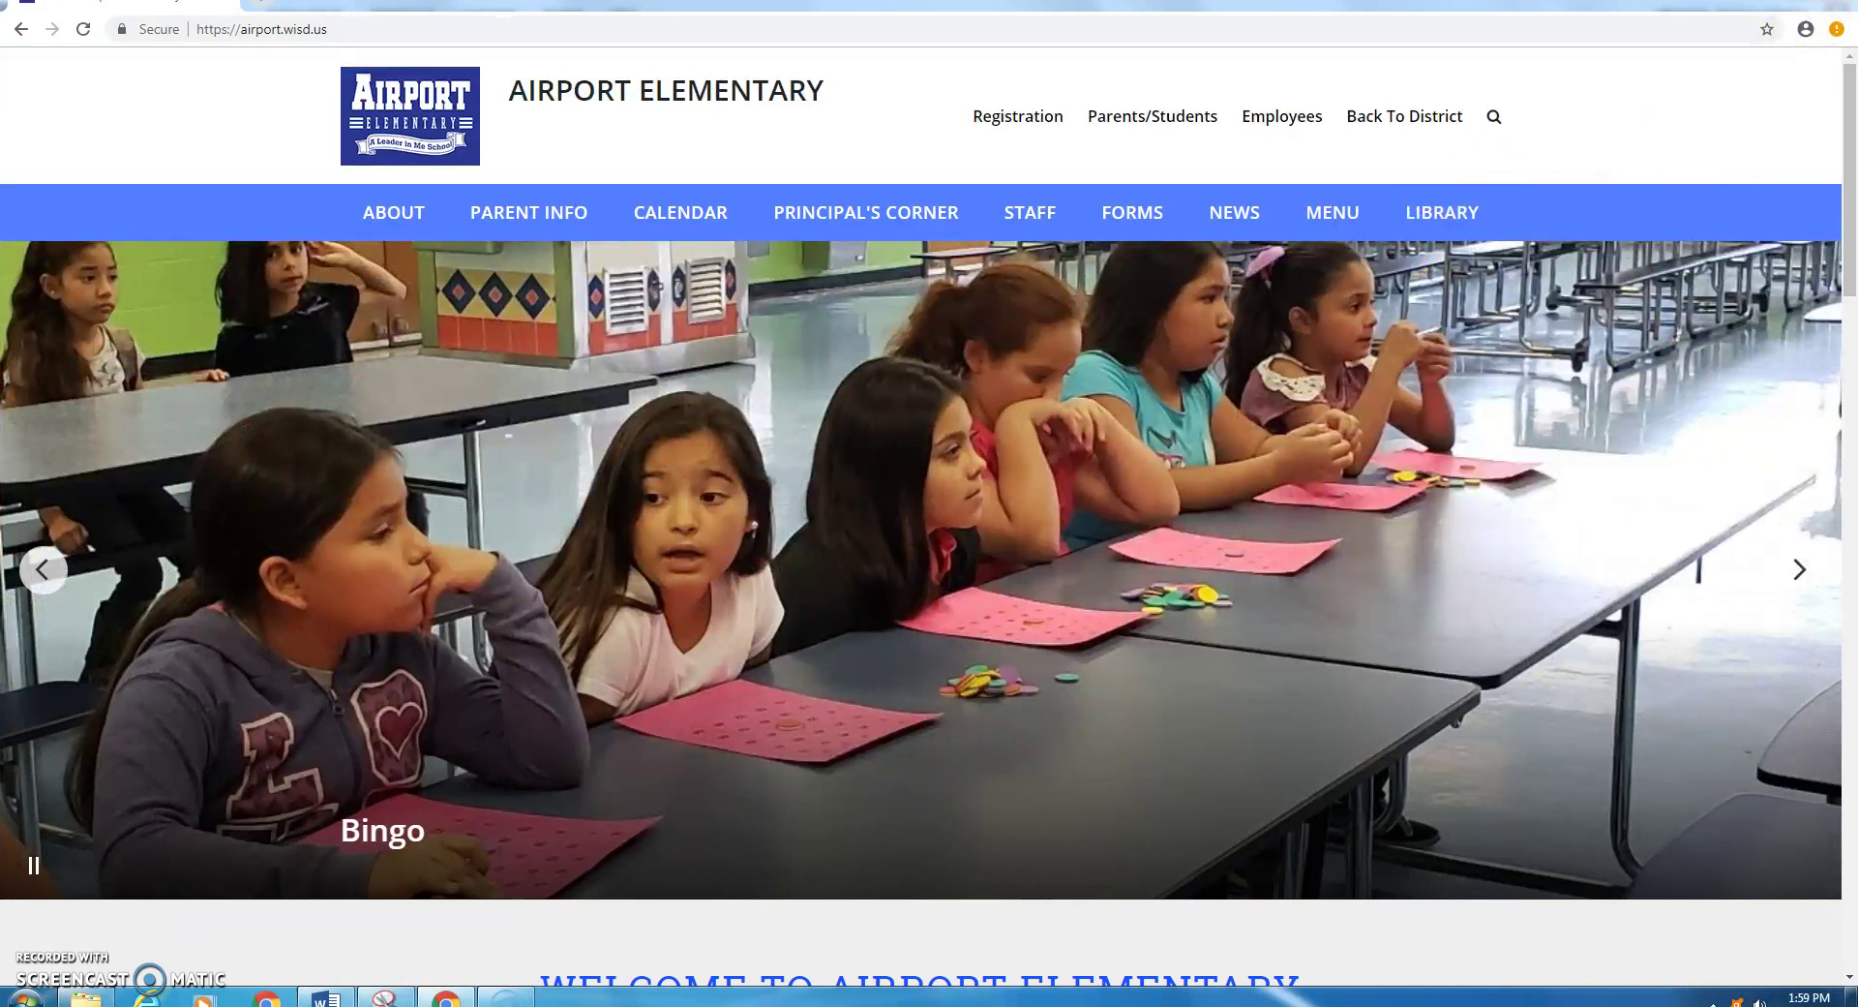
left_click(1818, 8)
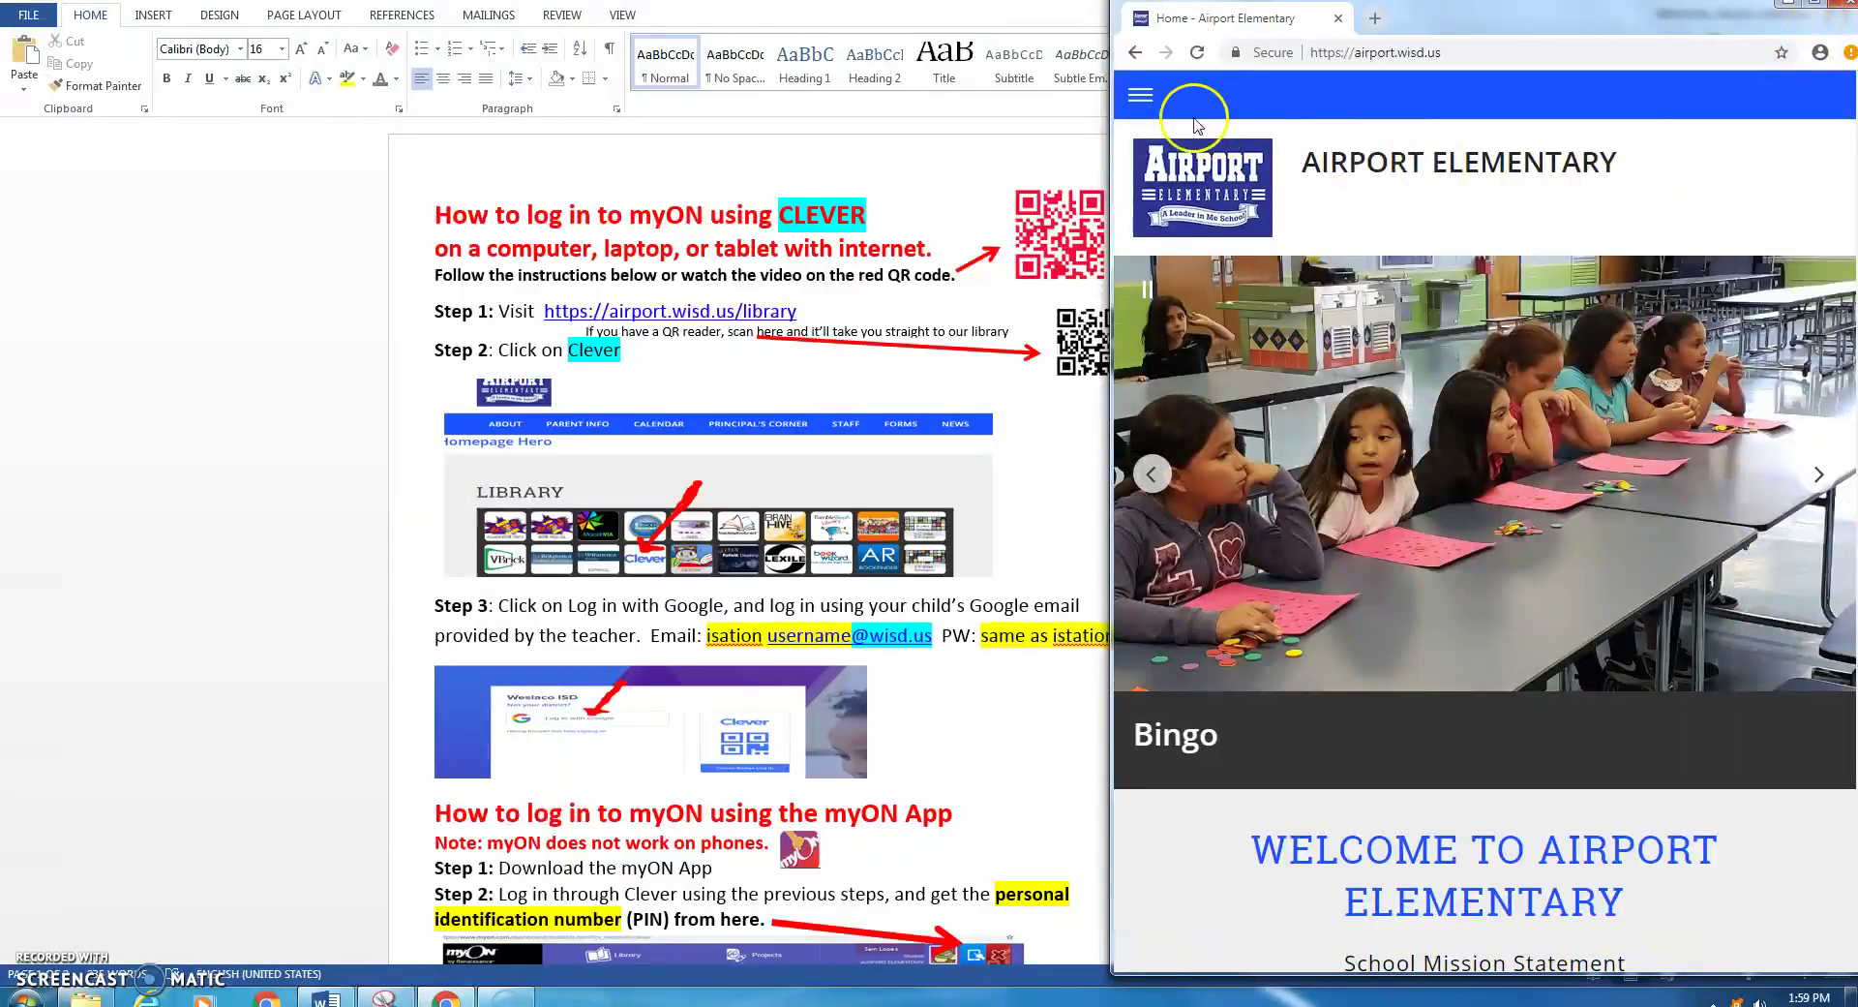
left_click(1141, 98)
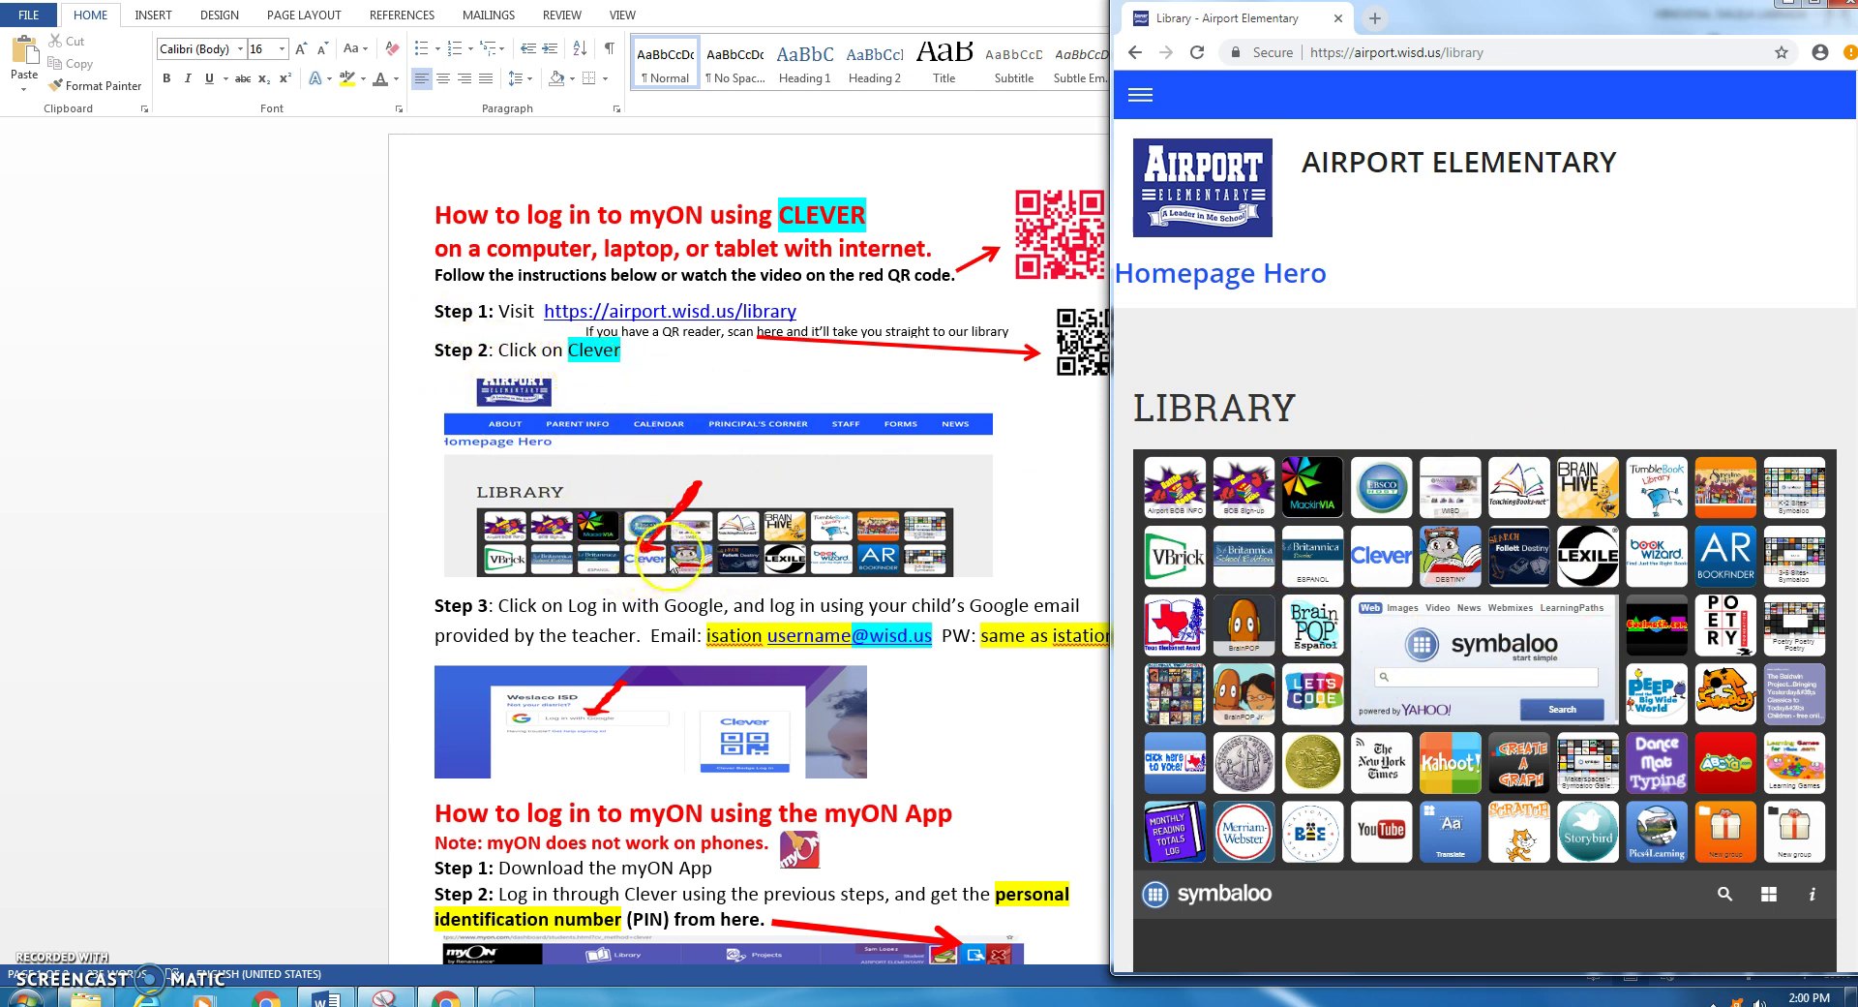
left_click(1377, 565)
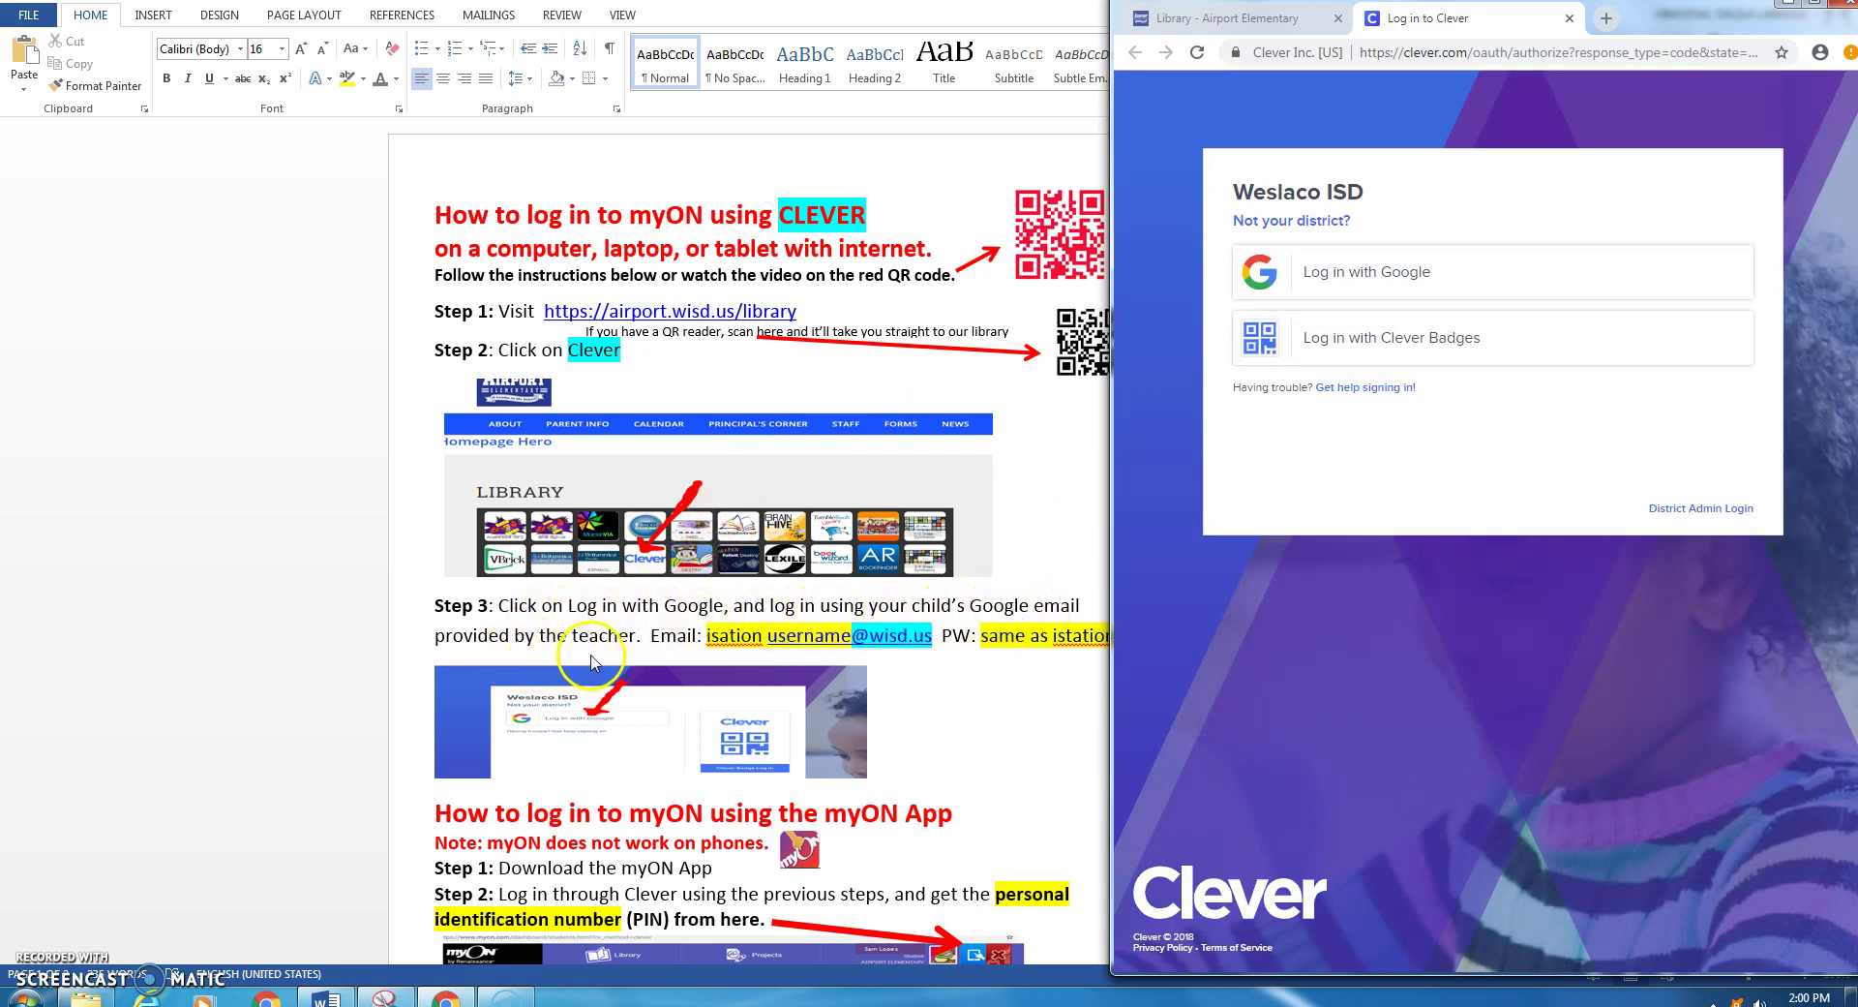
Log in to Clever with Google using the student's school email and account password
left_click(1350, 279)
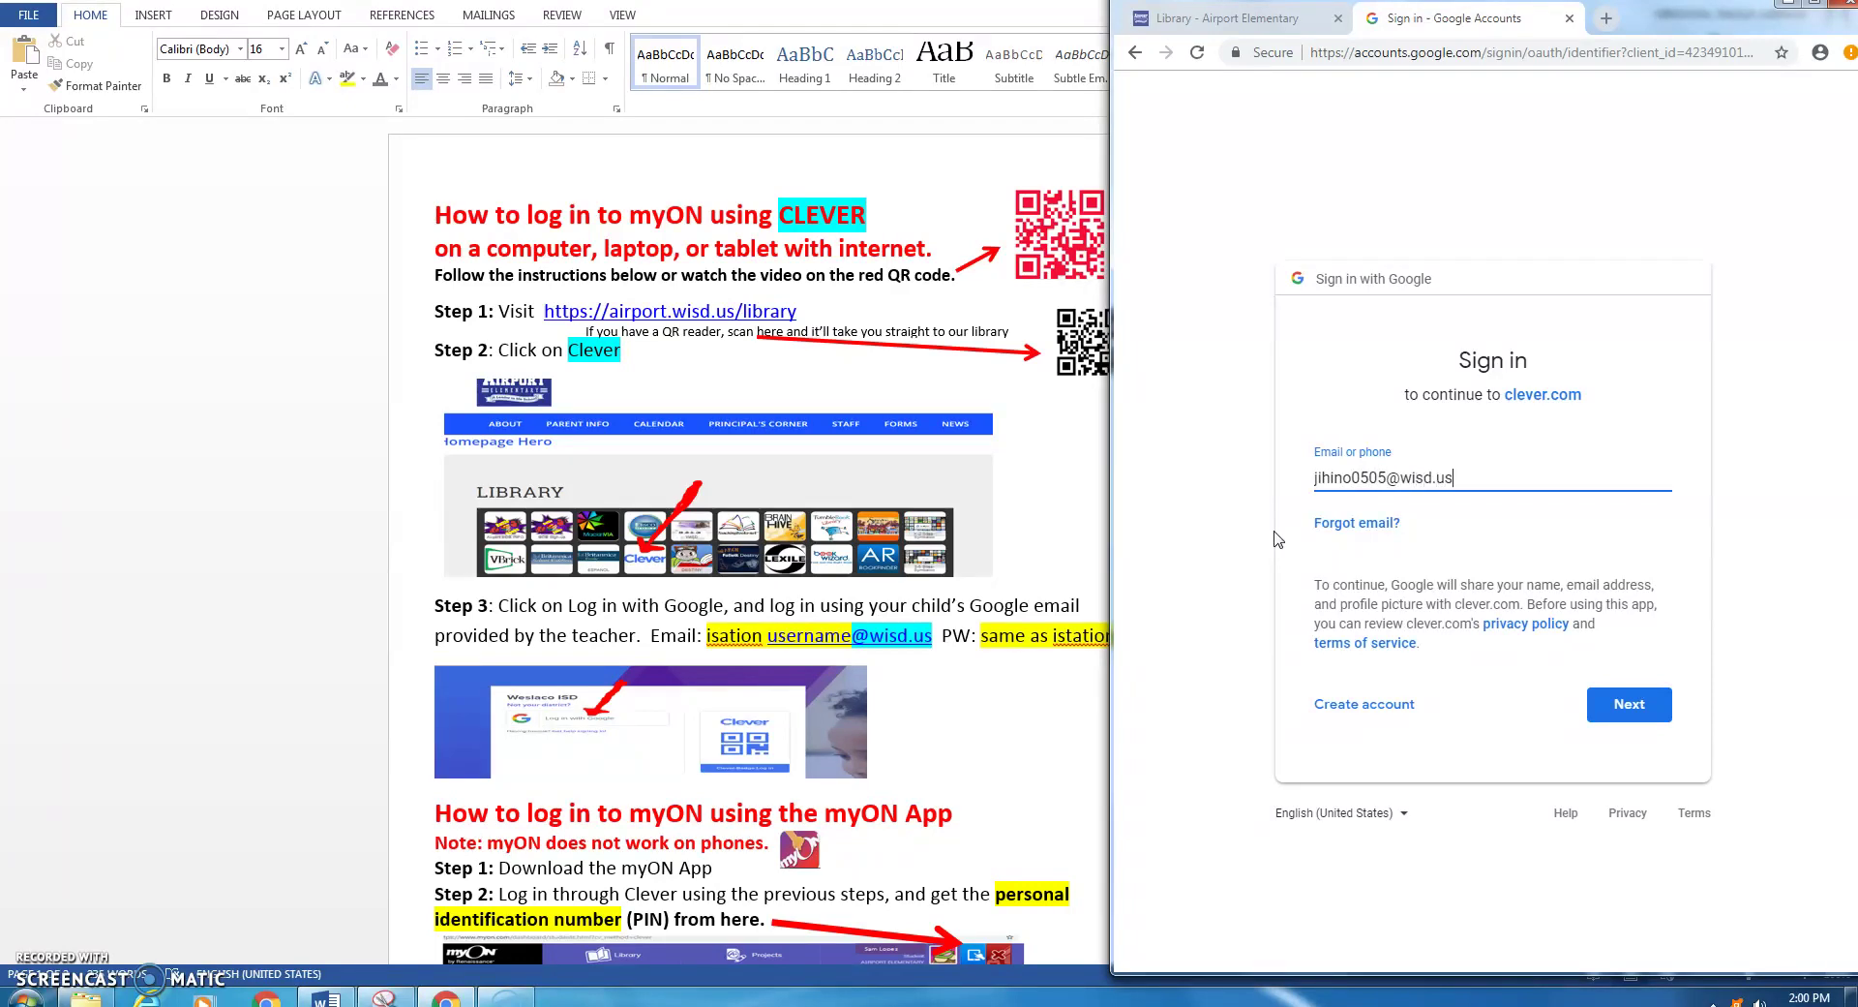
key("Return")
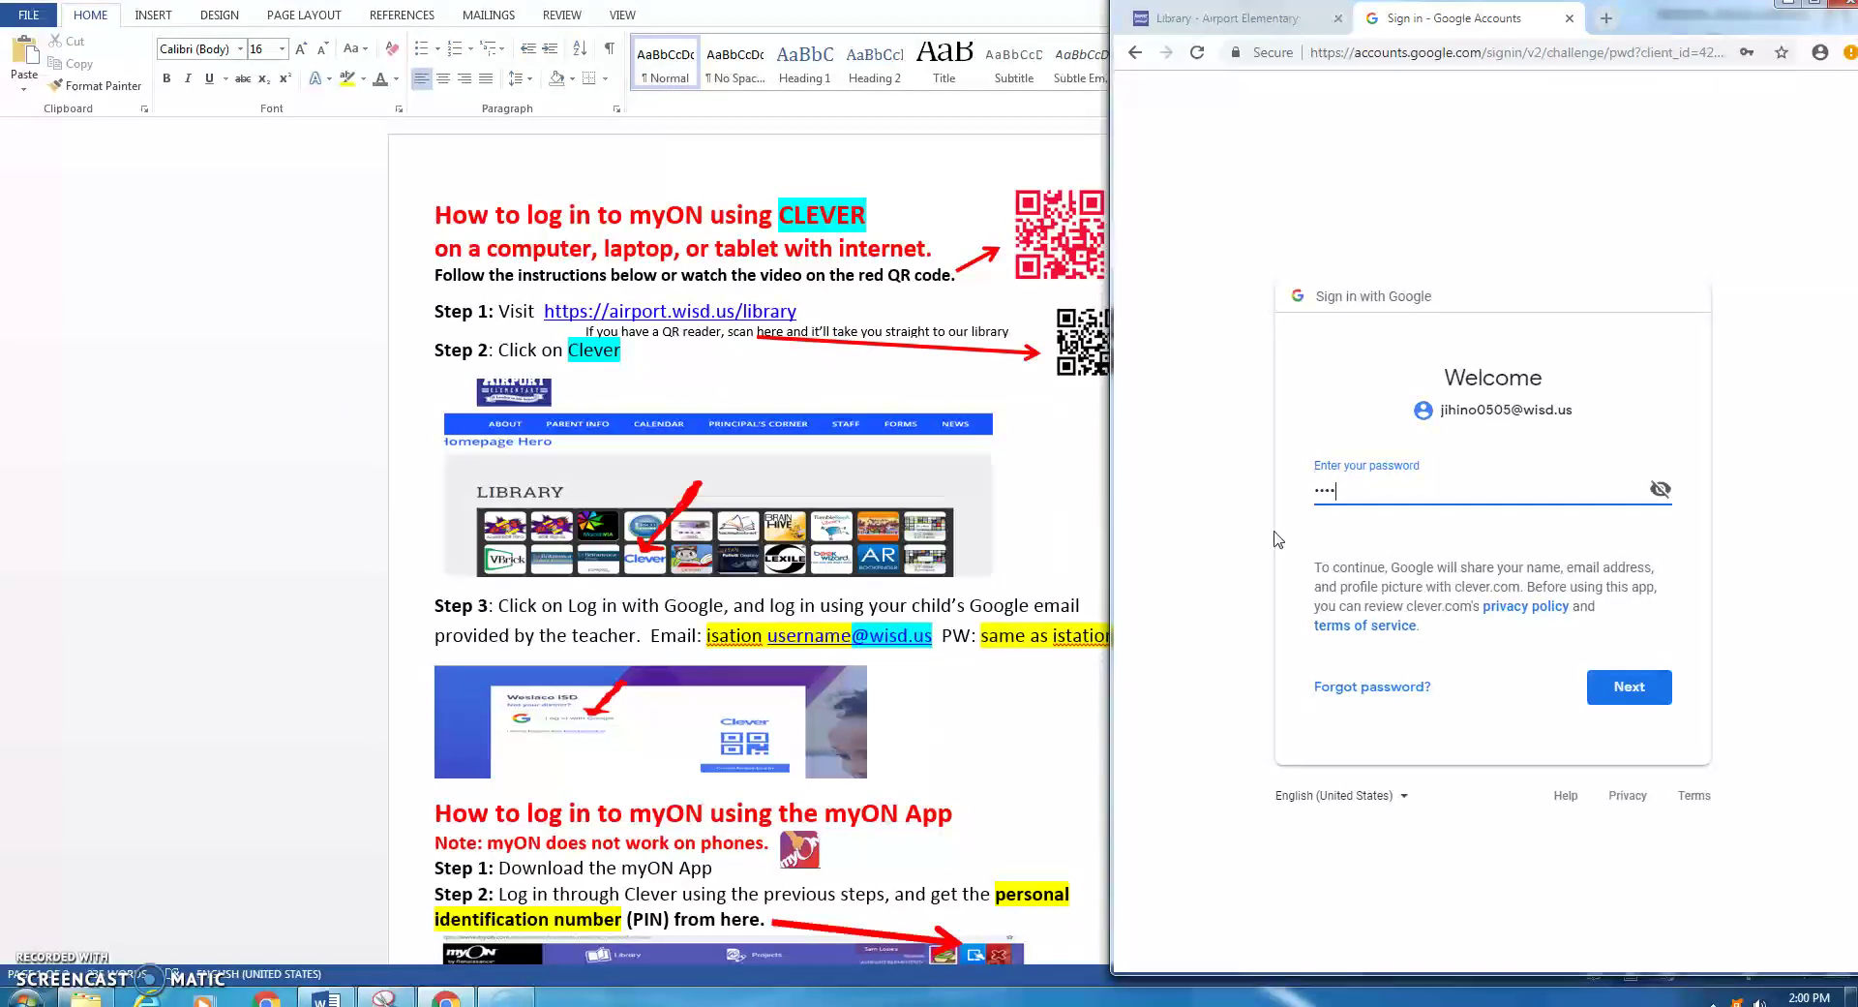
key("Return")
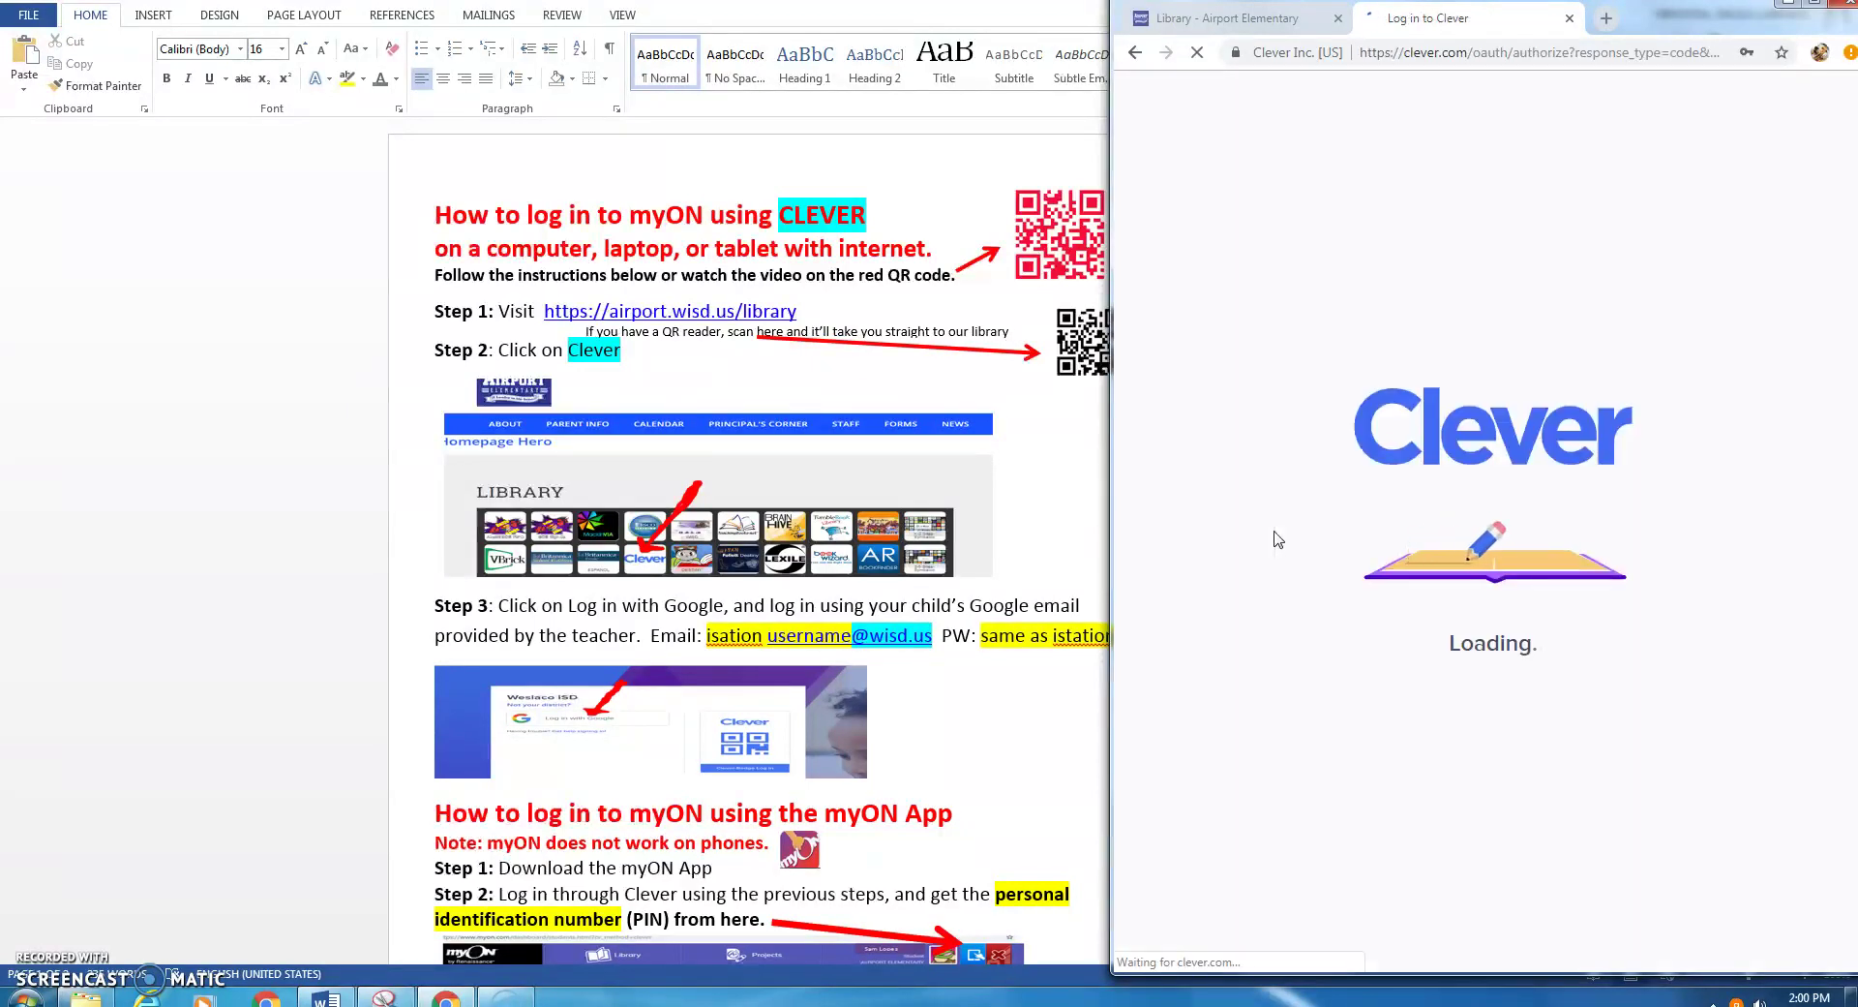
left_click(1256, 539)
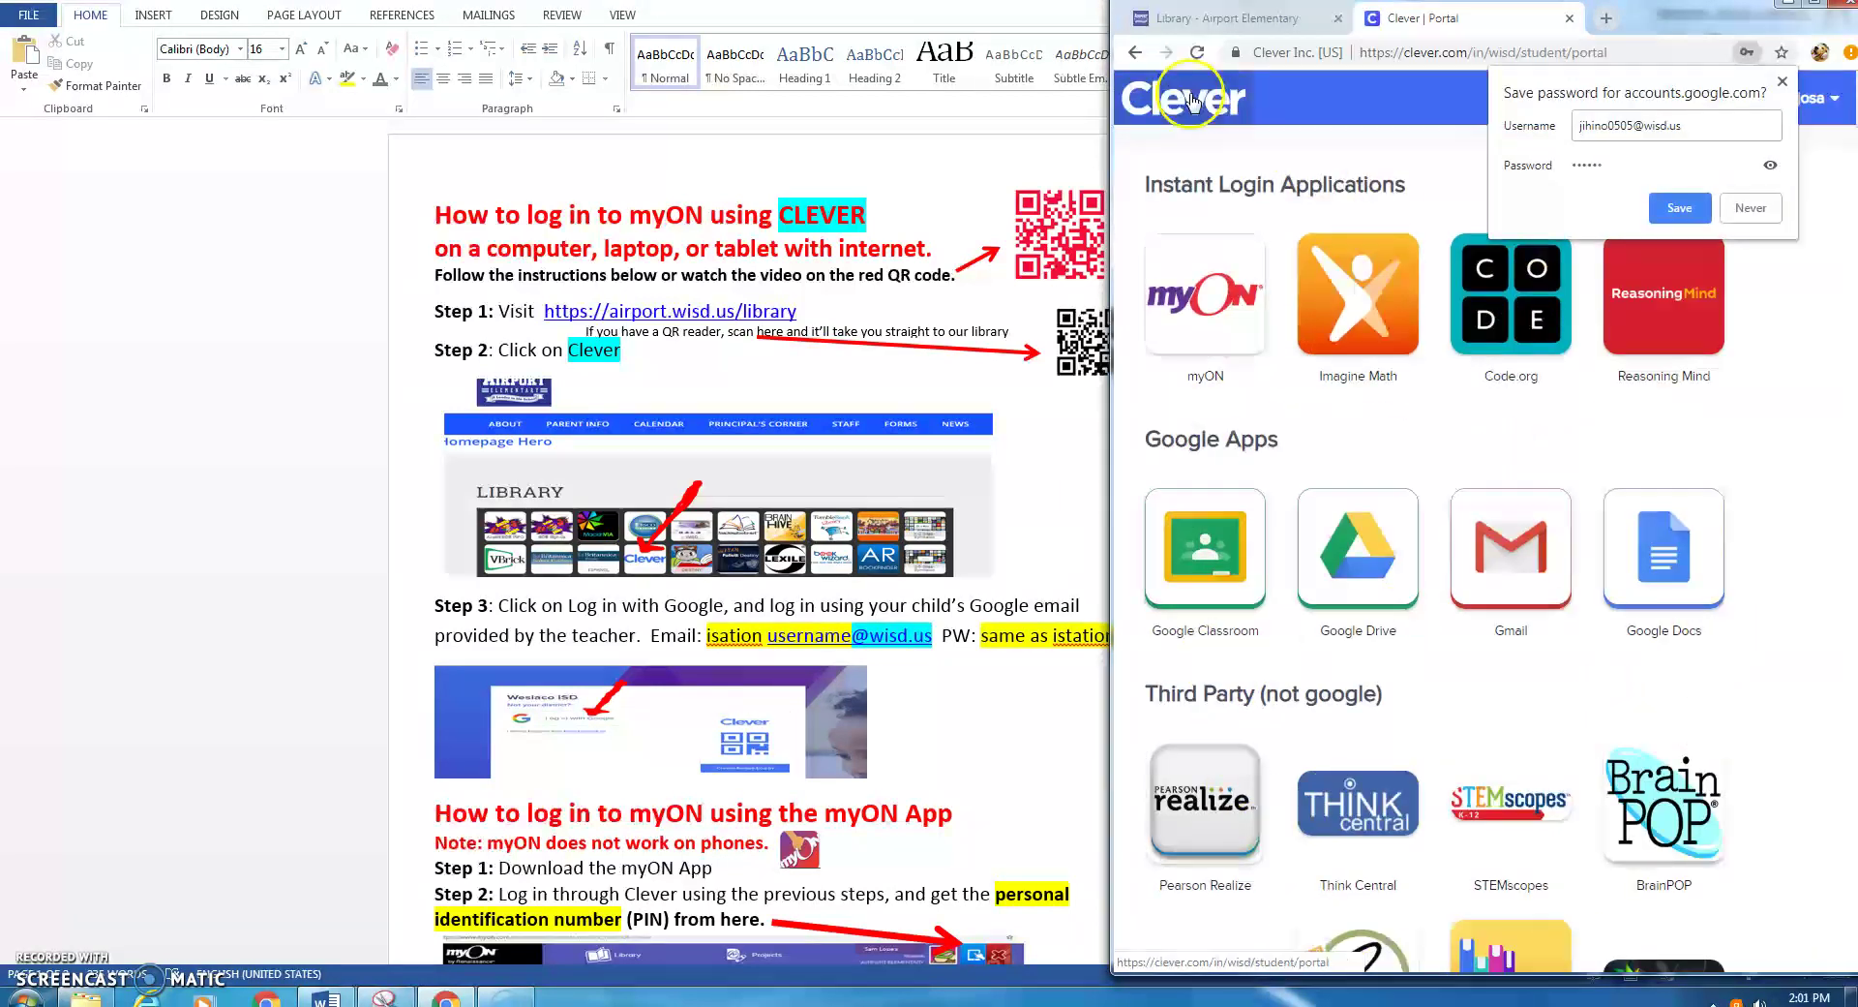
Decline saving the account password in the browser and open myON from the Clever portal
left_click(1754, 207)
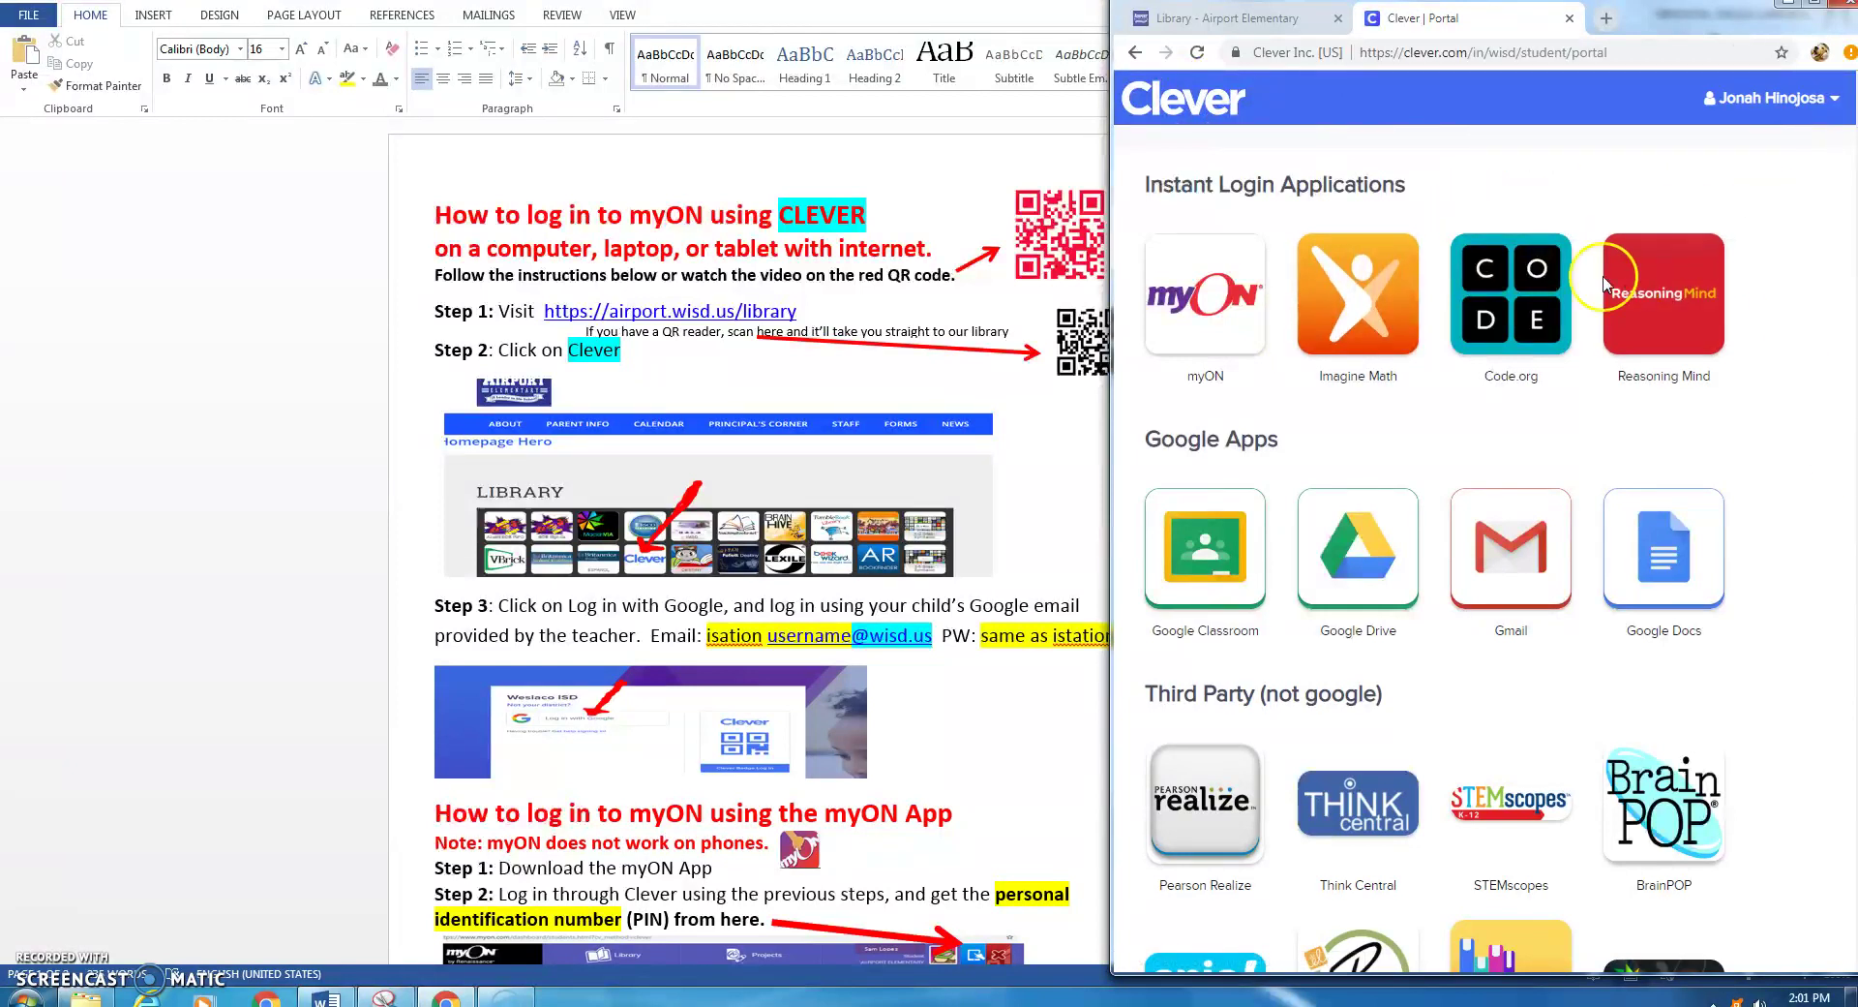
left_click(1205, 232)
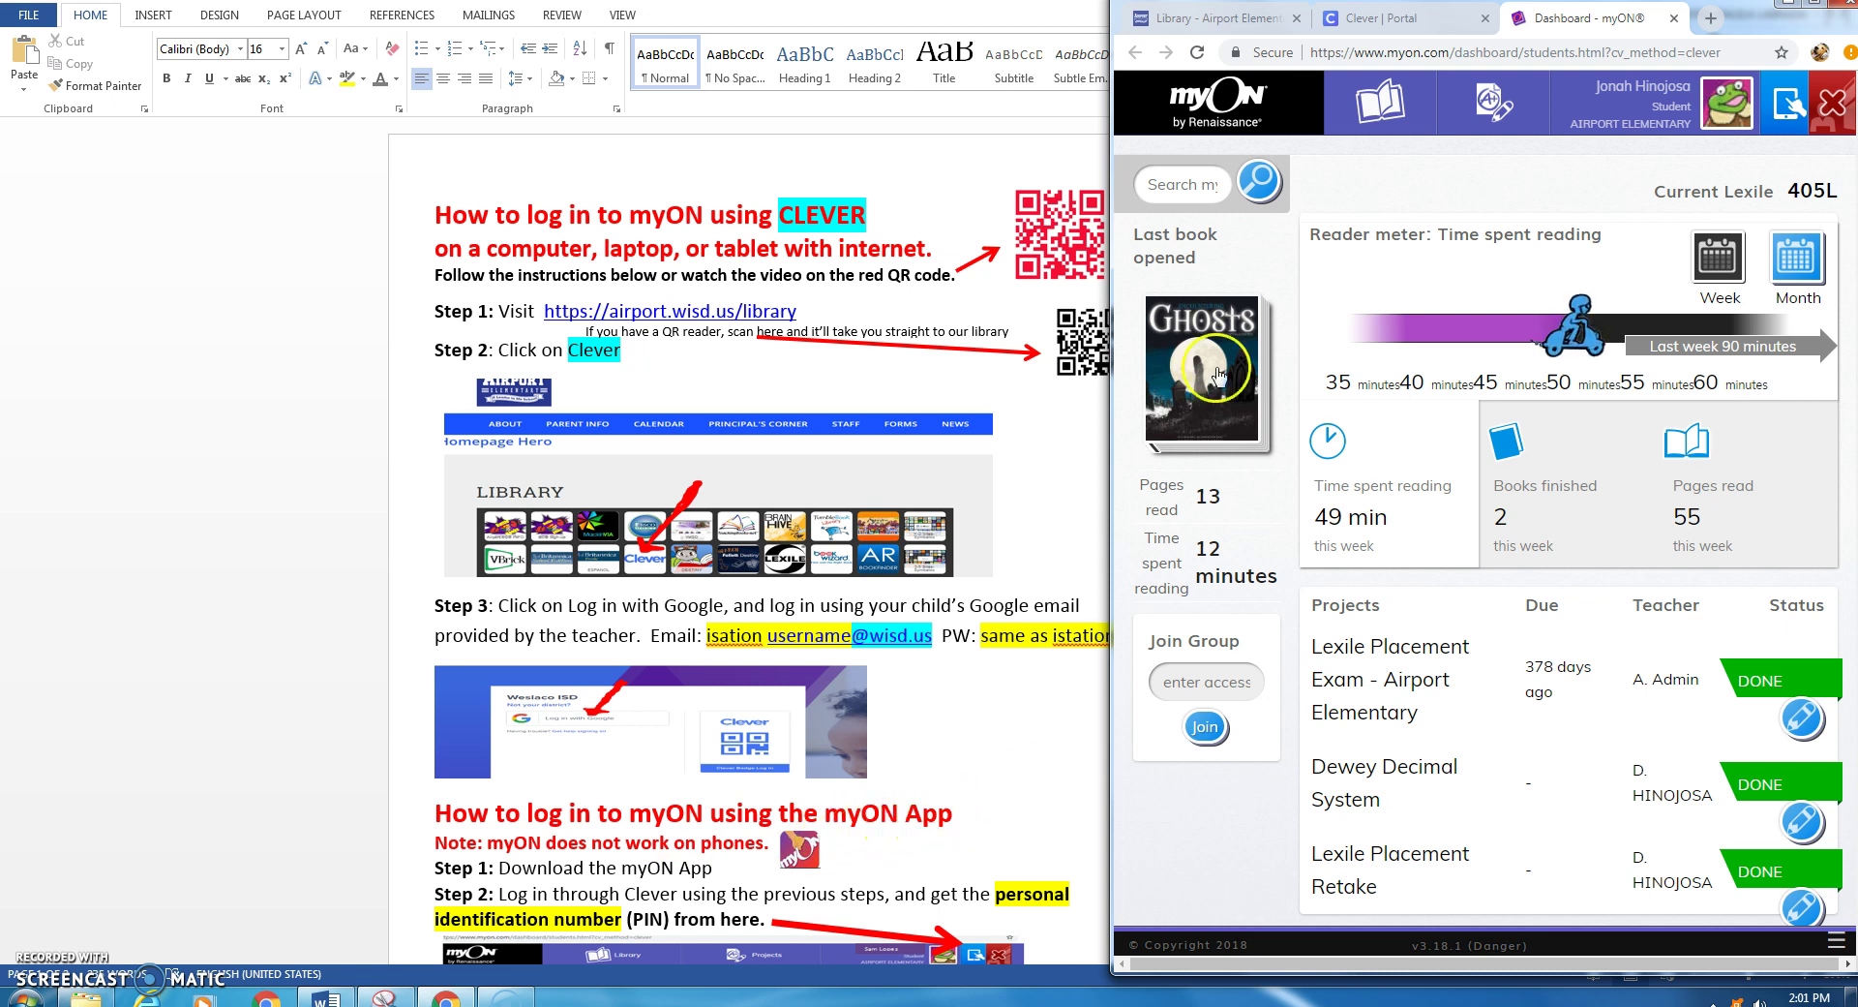
Return to the Word document and review the myON App section's note, app logo and download step
left_click(1792, 9)
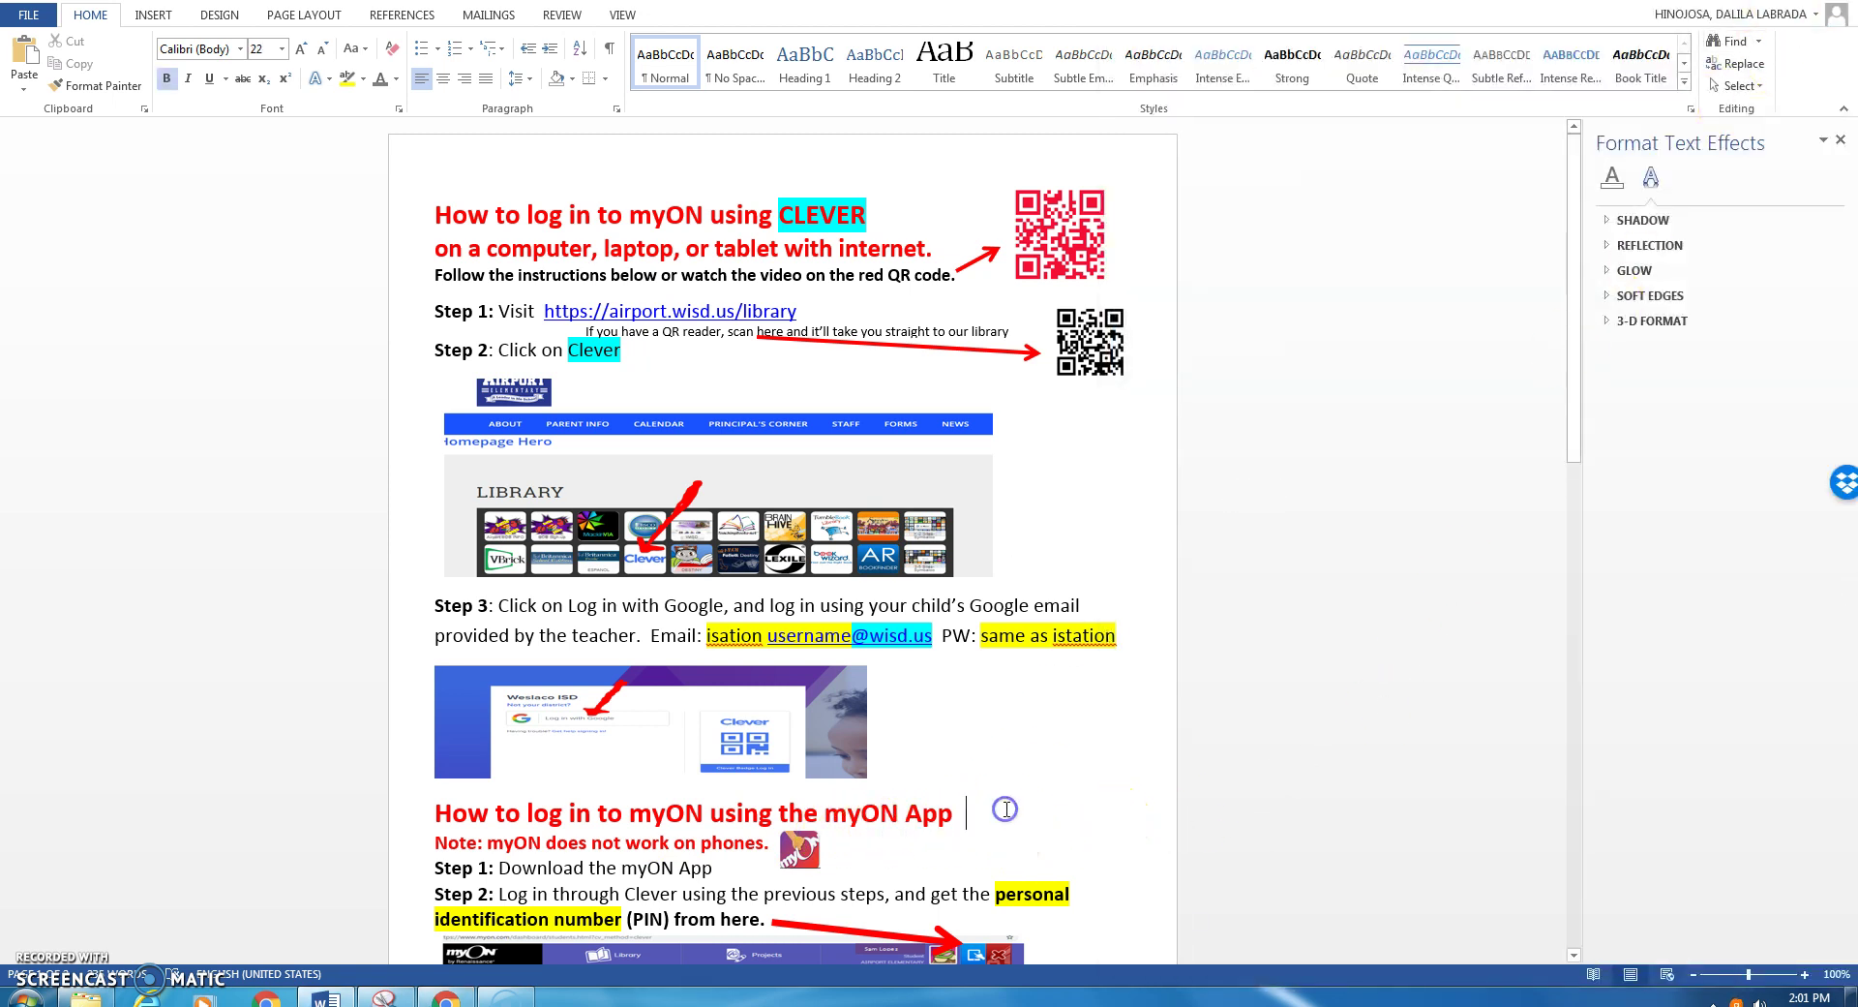
scroll(1005, 809, "down", 5)
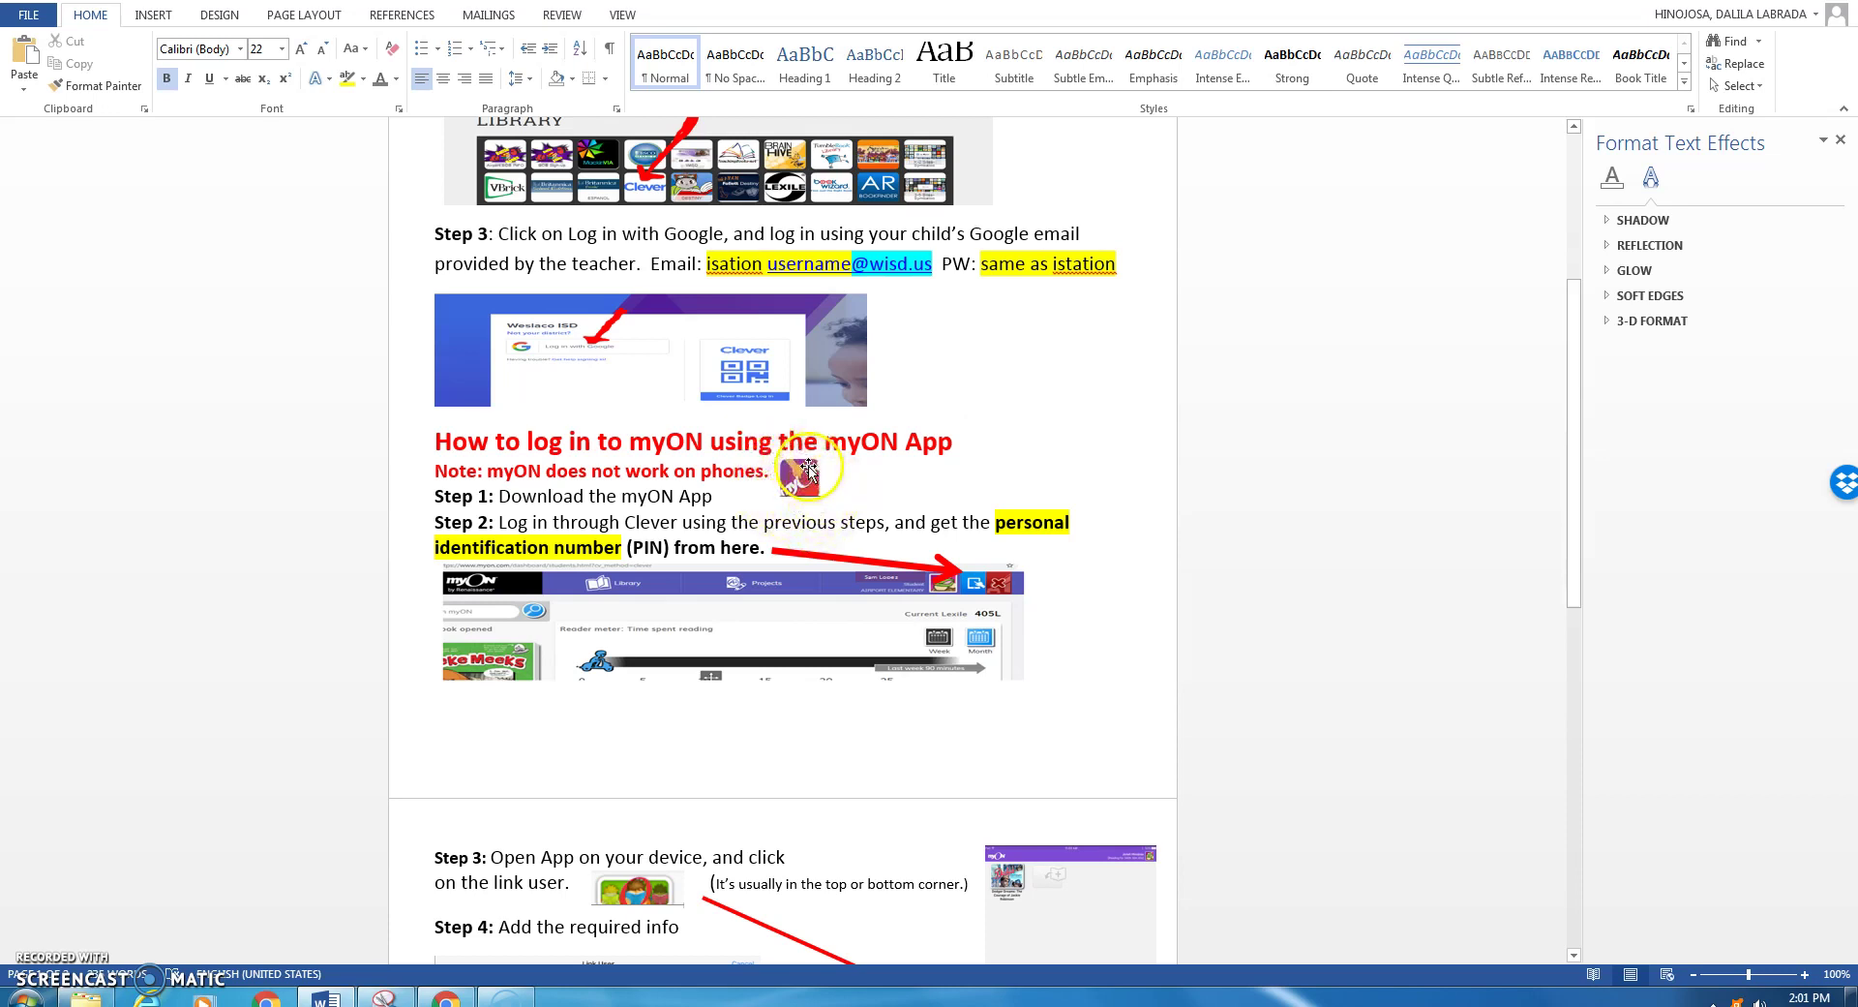
left_click_drag(784, 490, 823, 474)
left_click(835, 487)
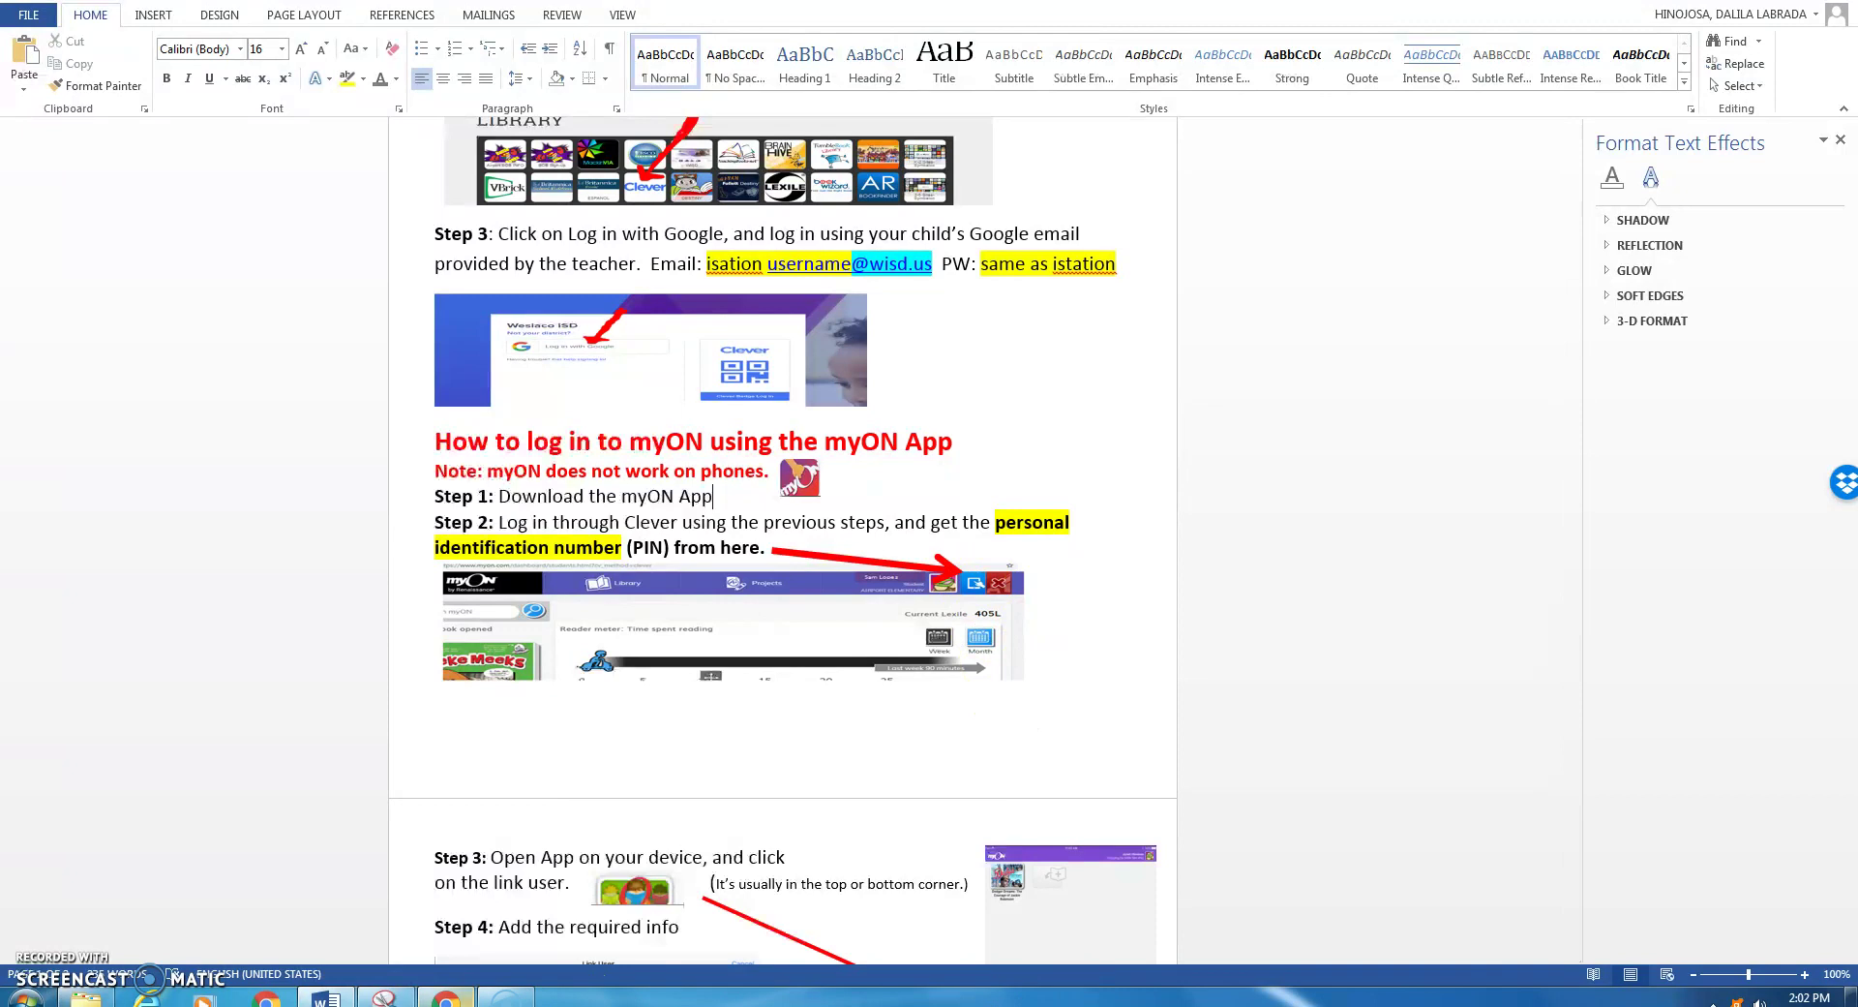
Switch to Chrome, enlarge the myON dashboard and access the device icon that provides the student's PIN
left_click(445, 997)
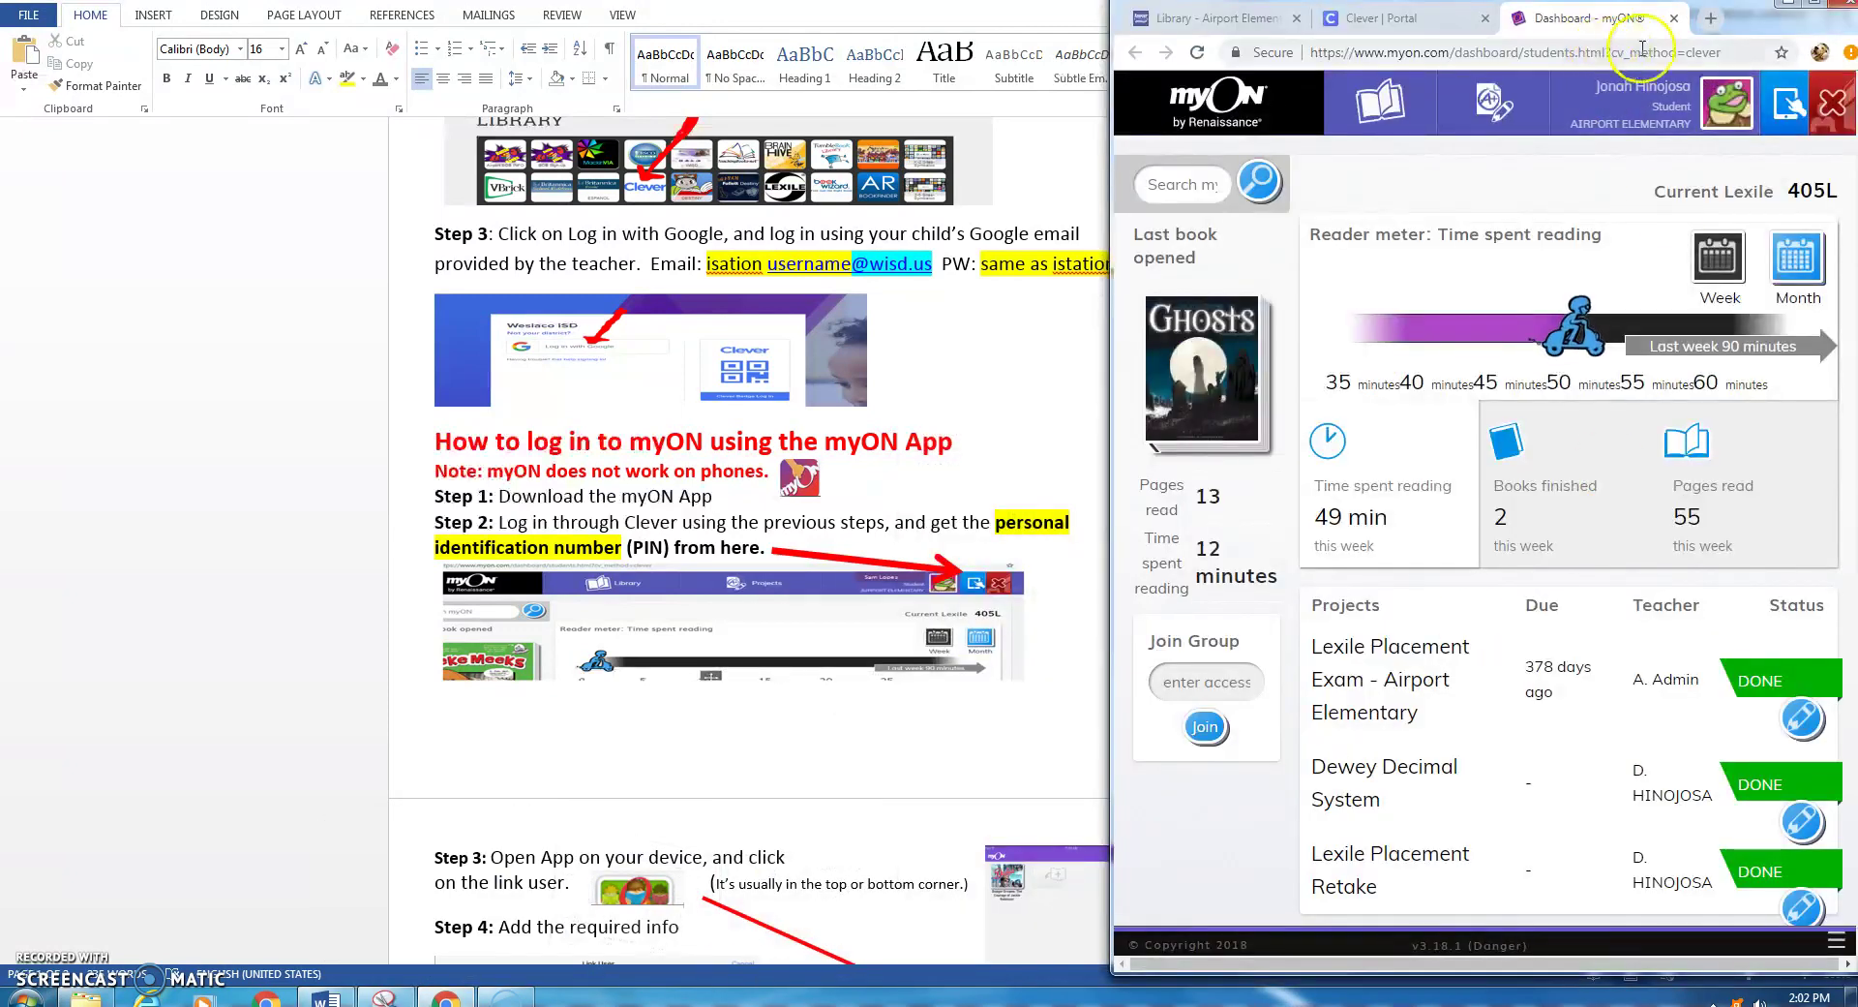
left_click(1805, 10)
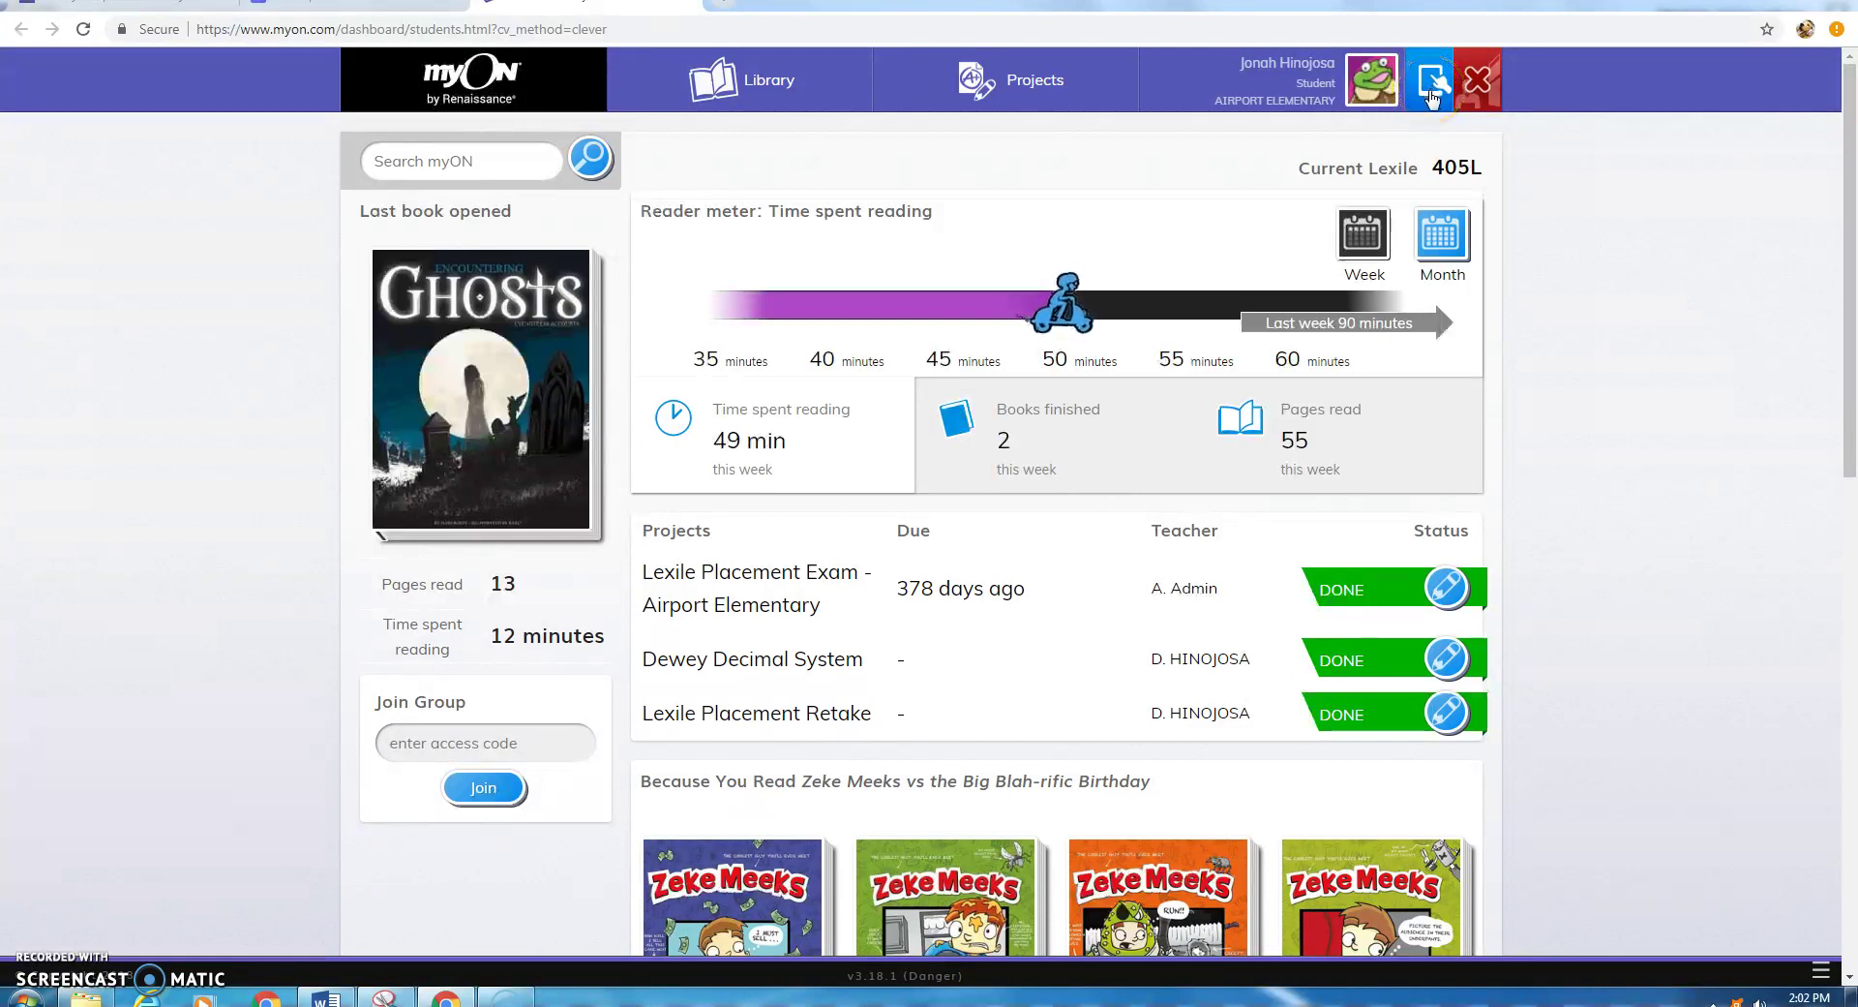
left_click(1429, 85)
Return to the Word document and read the steps for getting the PIN, opening the app and linking the user
left_click(1727, 3)
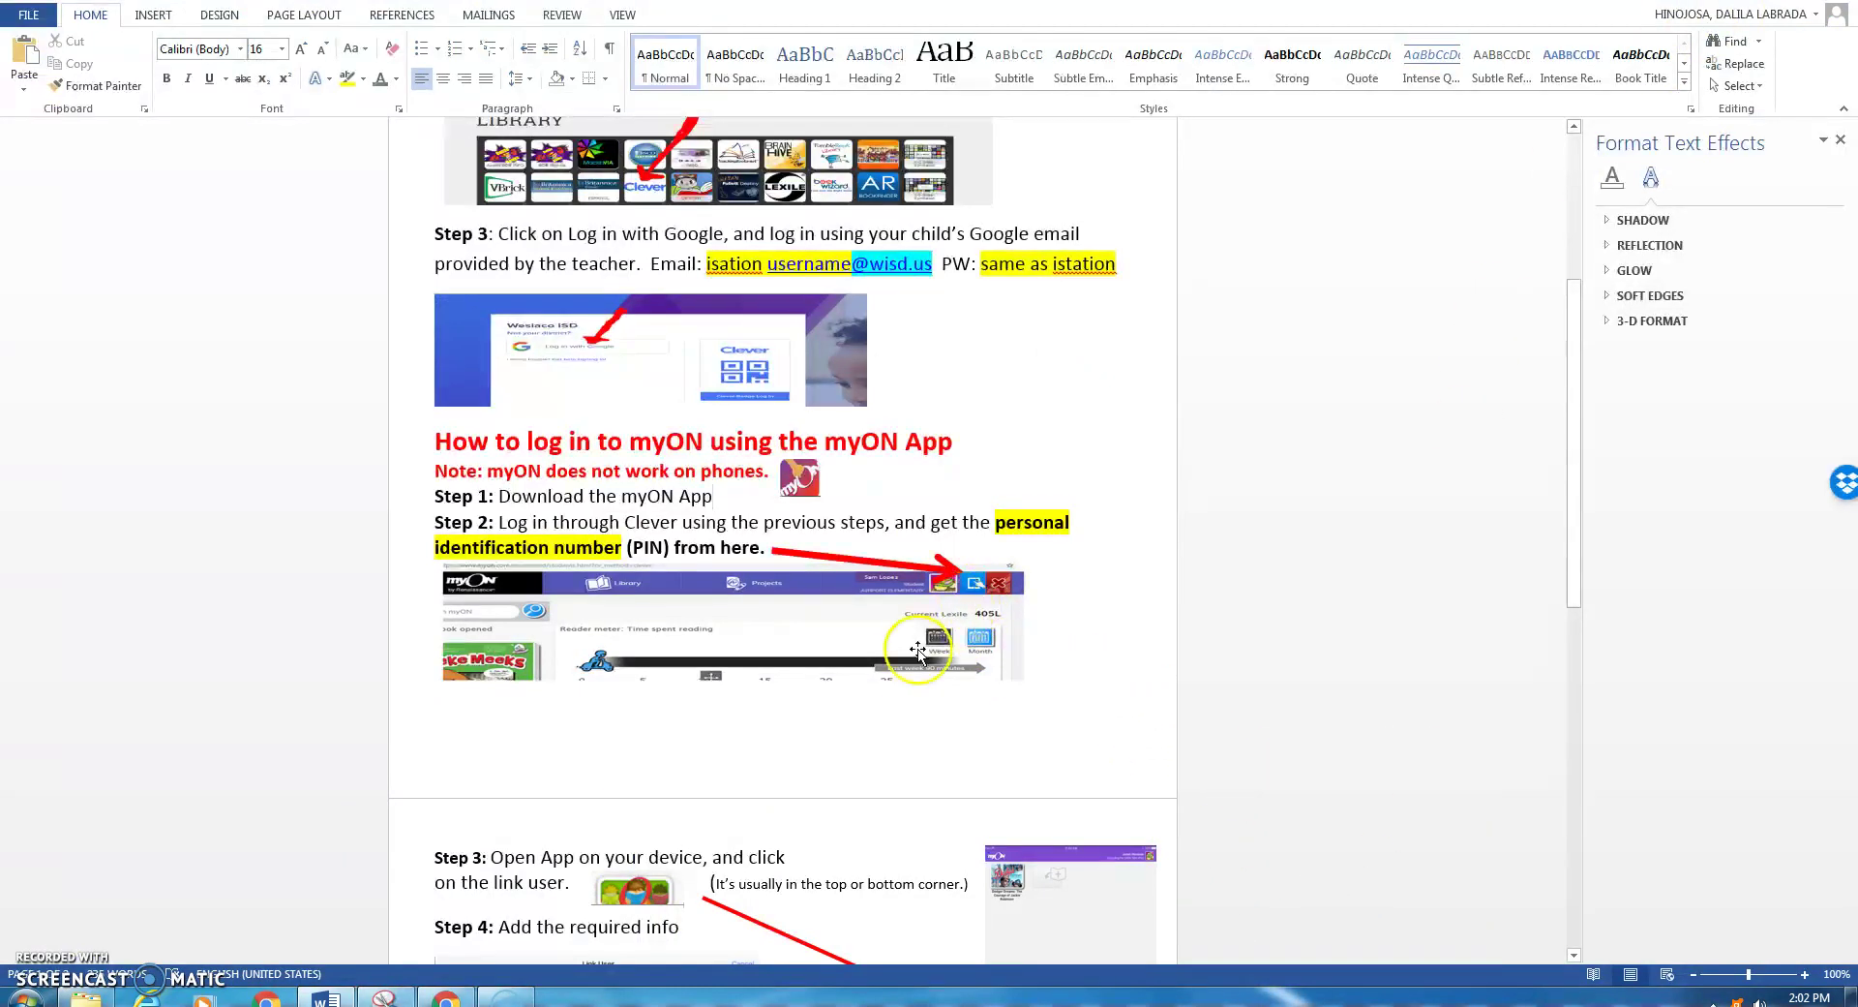
scroll(1017, 702, "down", 1)
scroll(1012, 713, "down", 1)
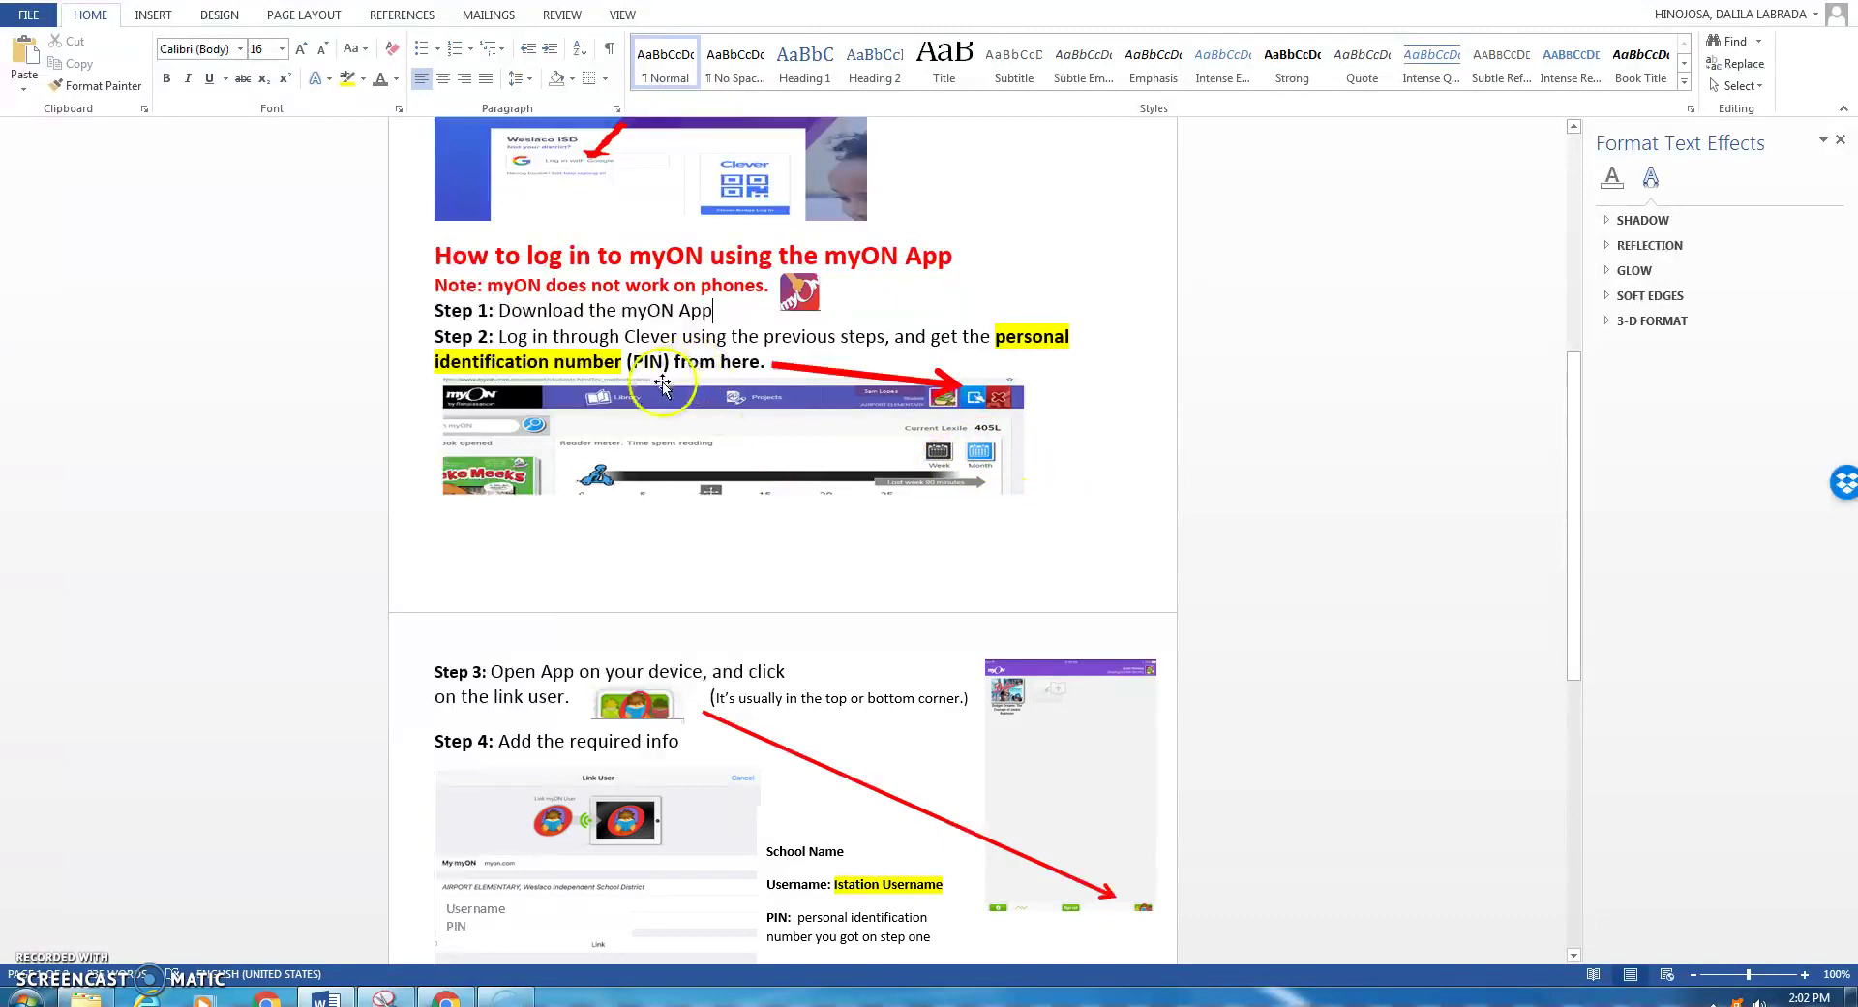
scroll(660, 383, "down", 1)
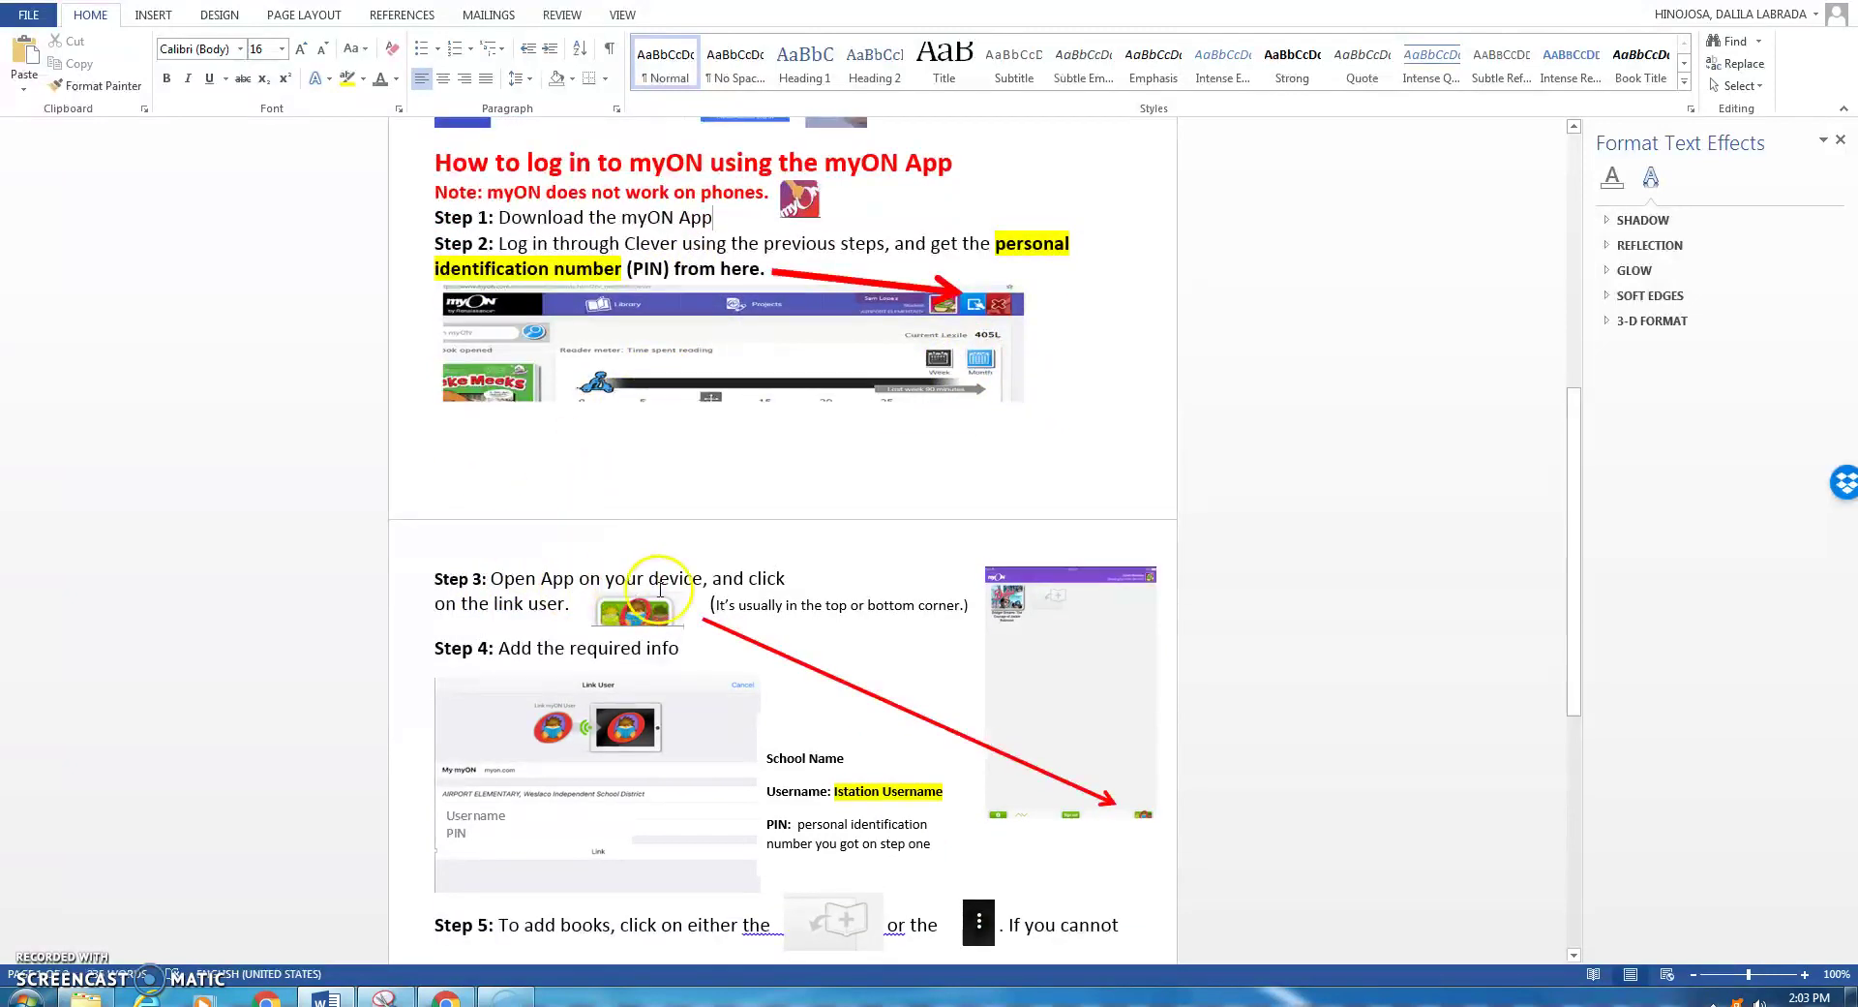
scroll(765, 571, "down", 1)
scroll(772, 558, "down", 1)
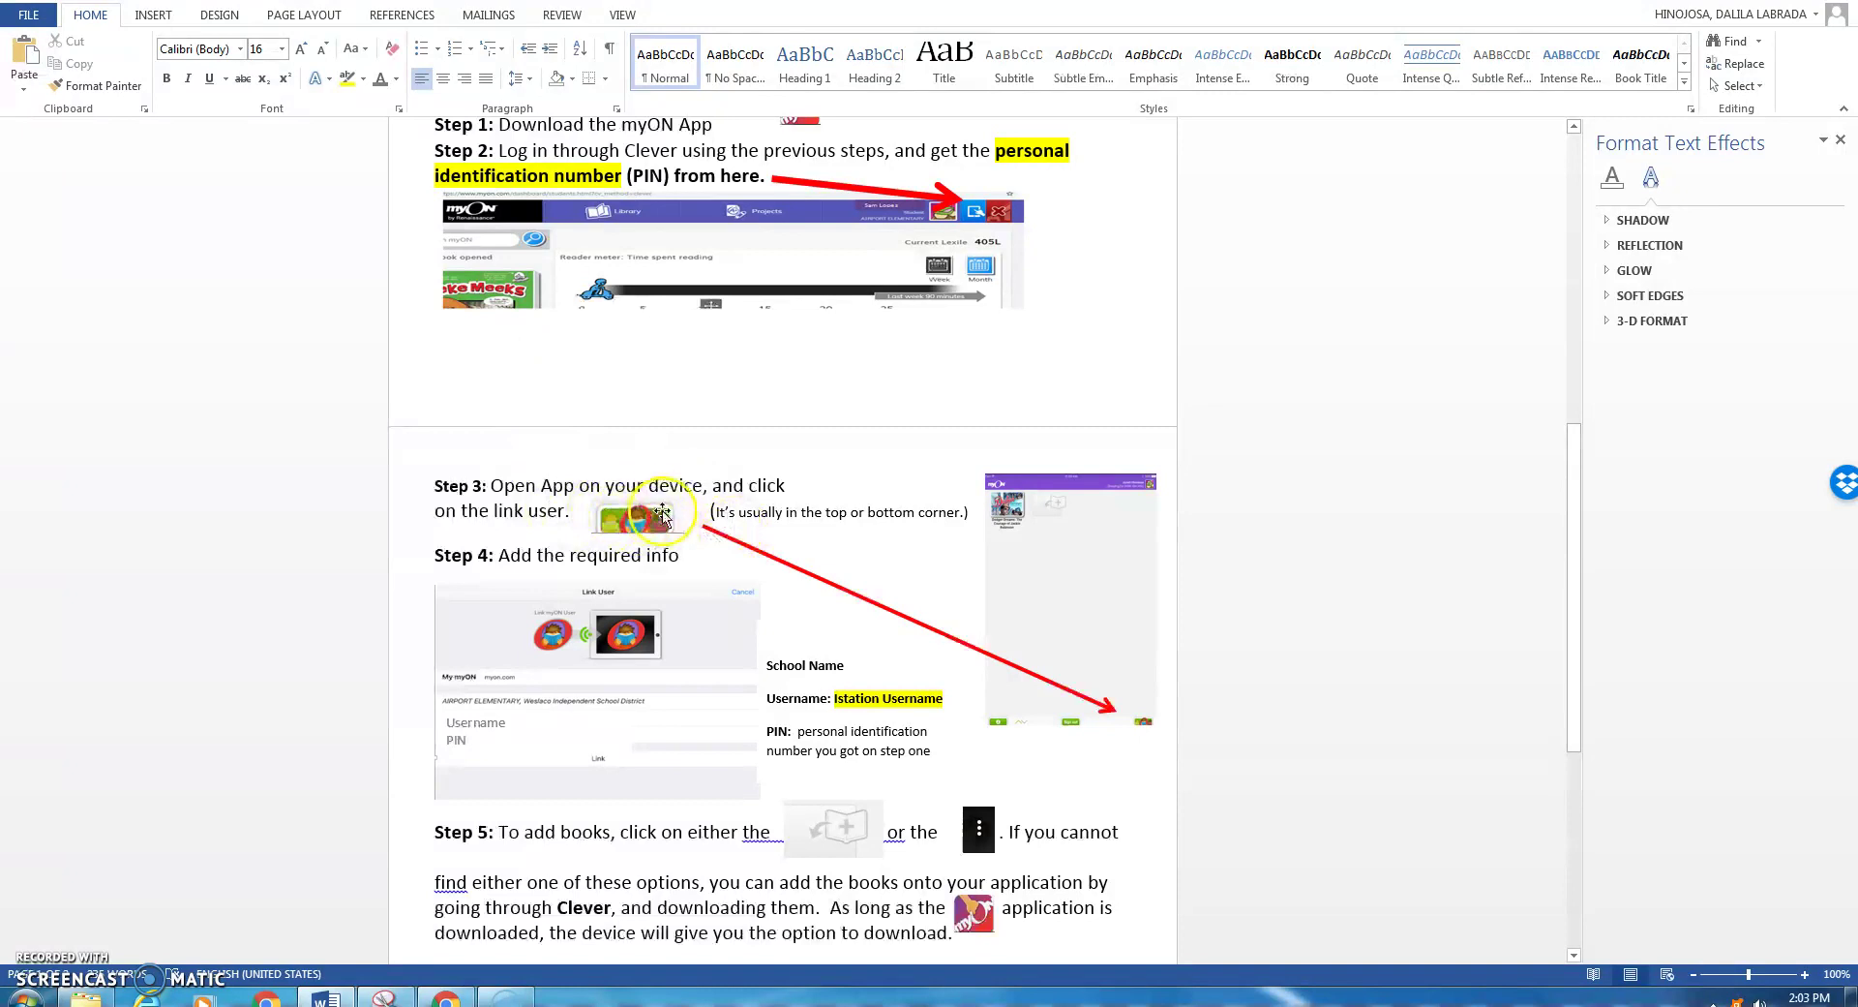
scroll(633, 510, "down", 2)
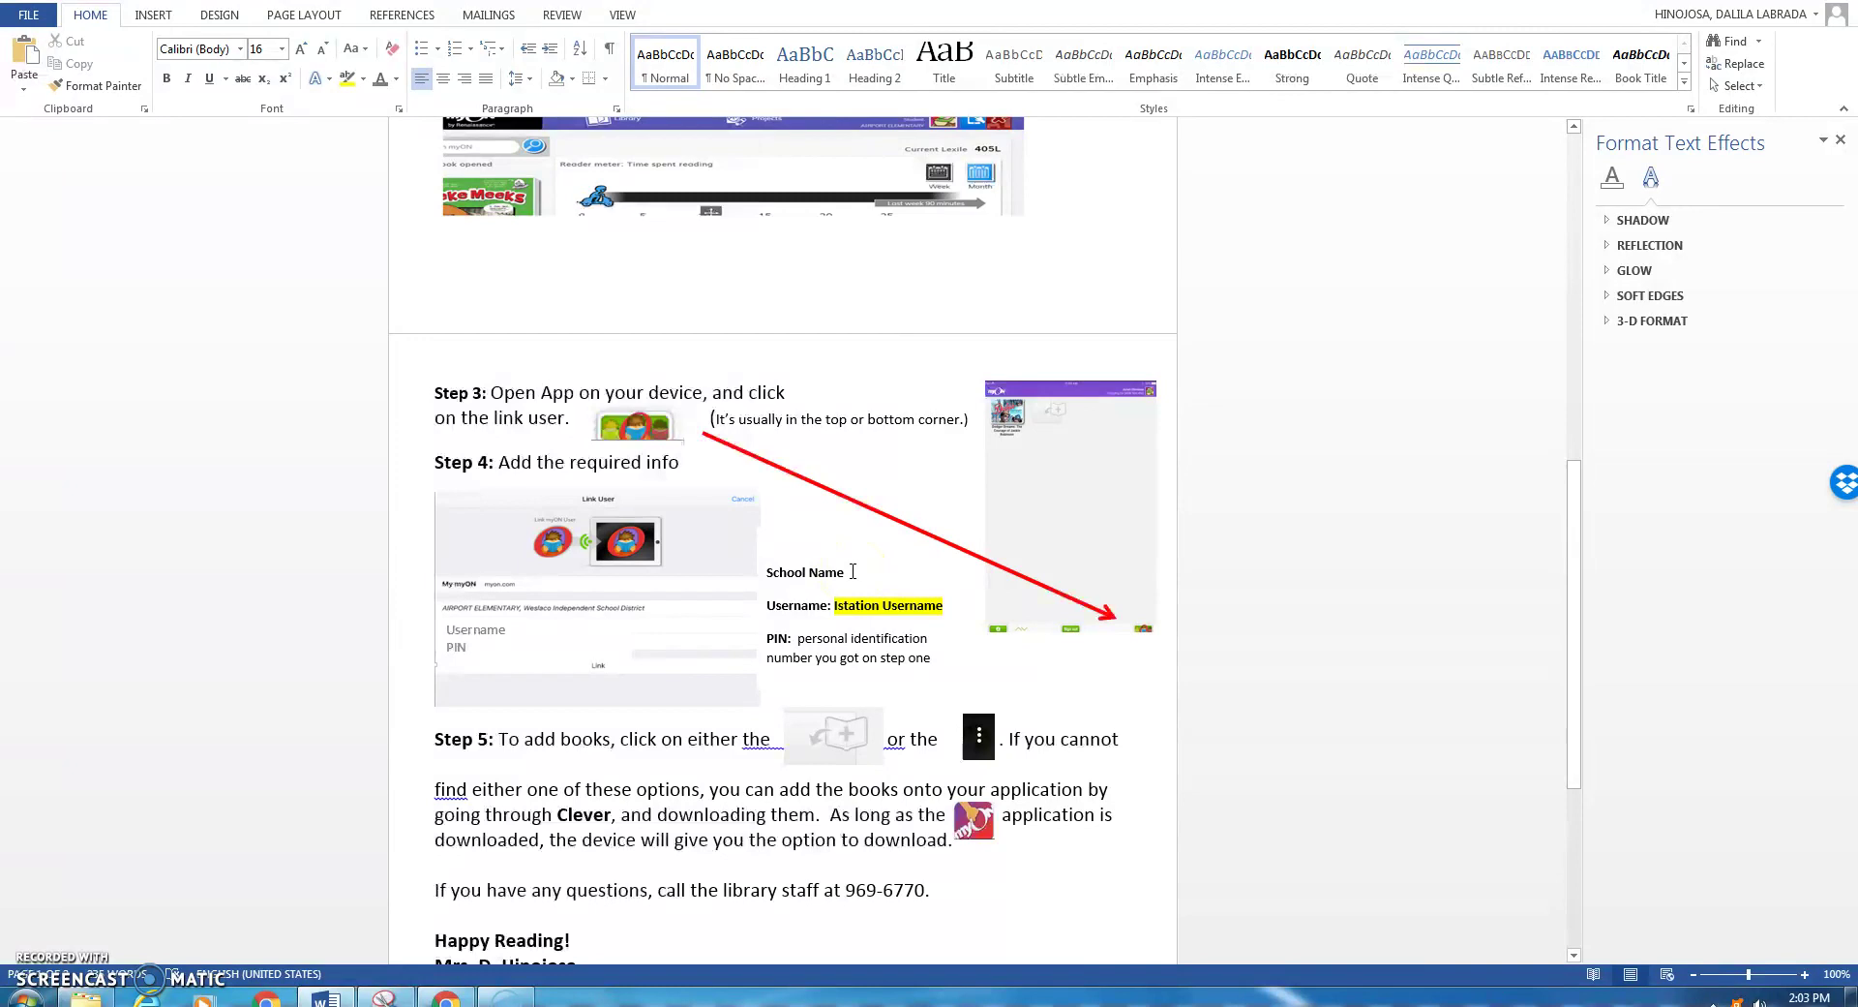
scroll(852, 571, "down", 1)
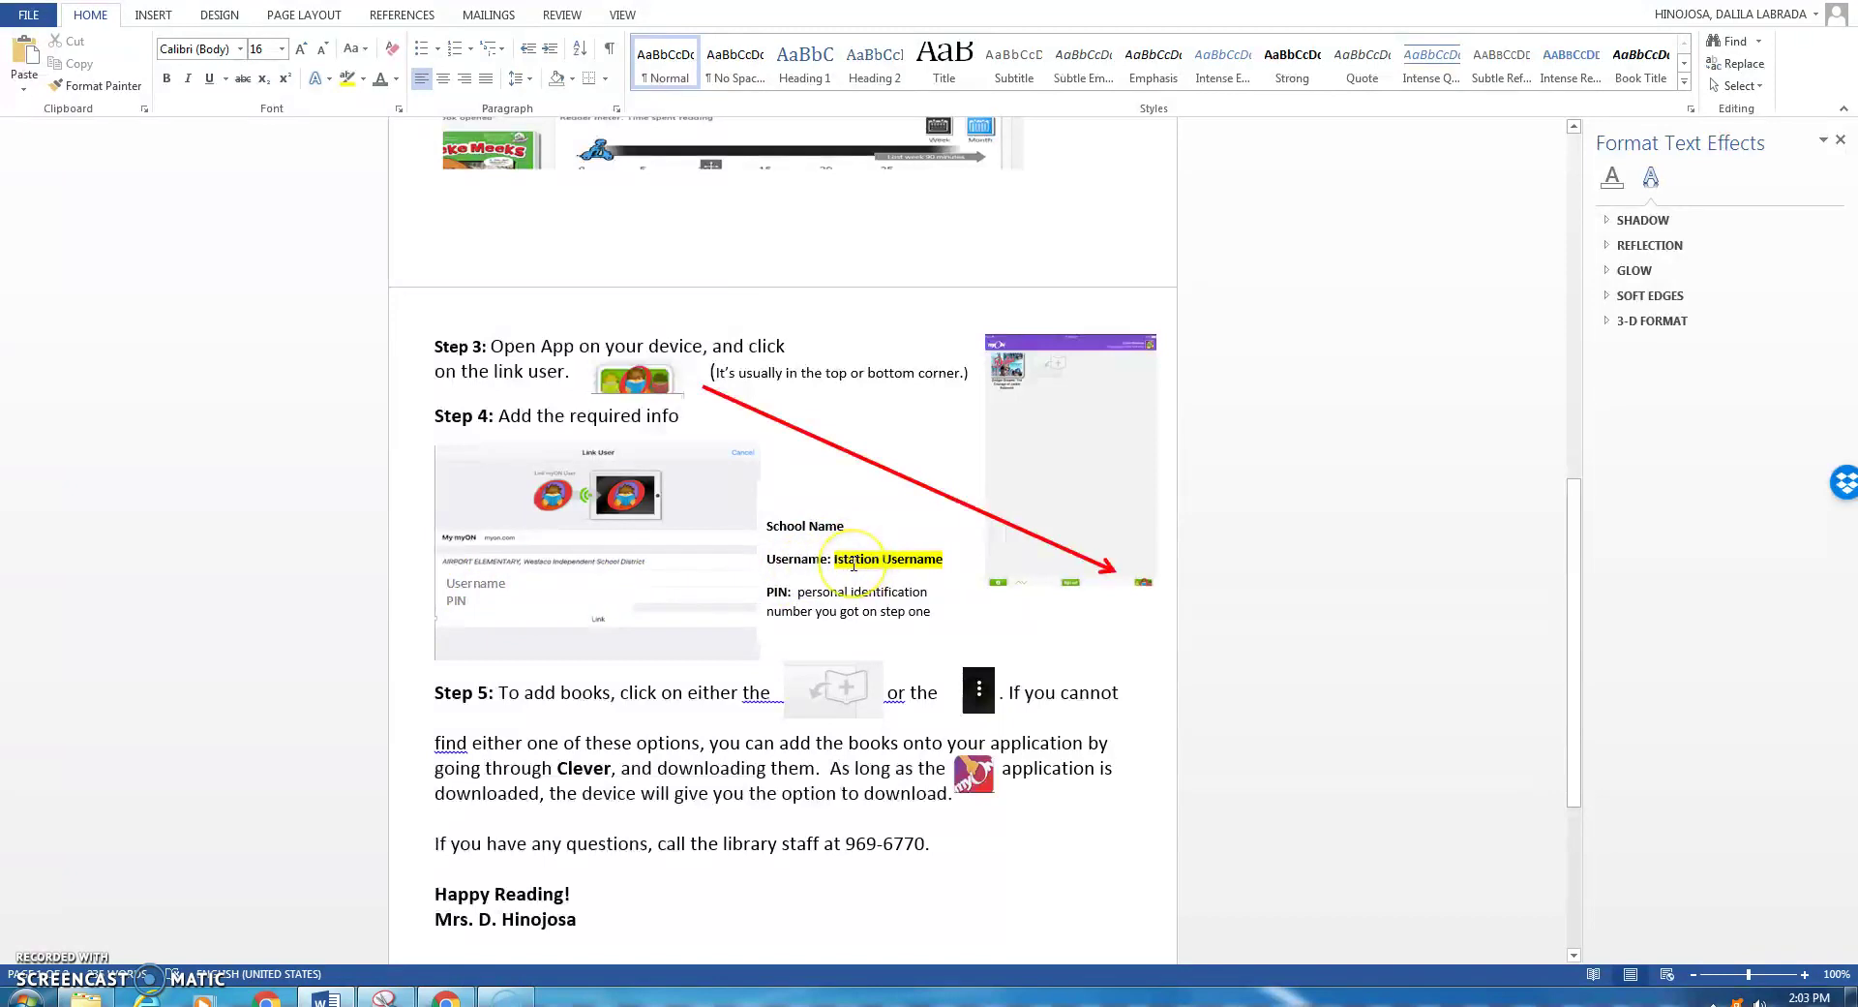
Review the username and PIN requirements in step 4 and the options for adding books in step 5
left_click_drag(949, 559, 840, 559)
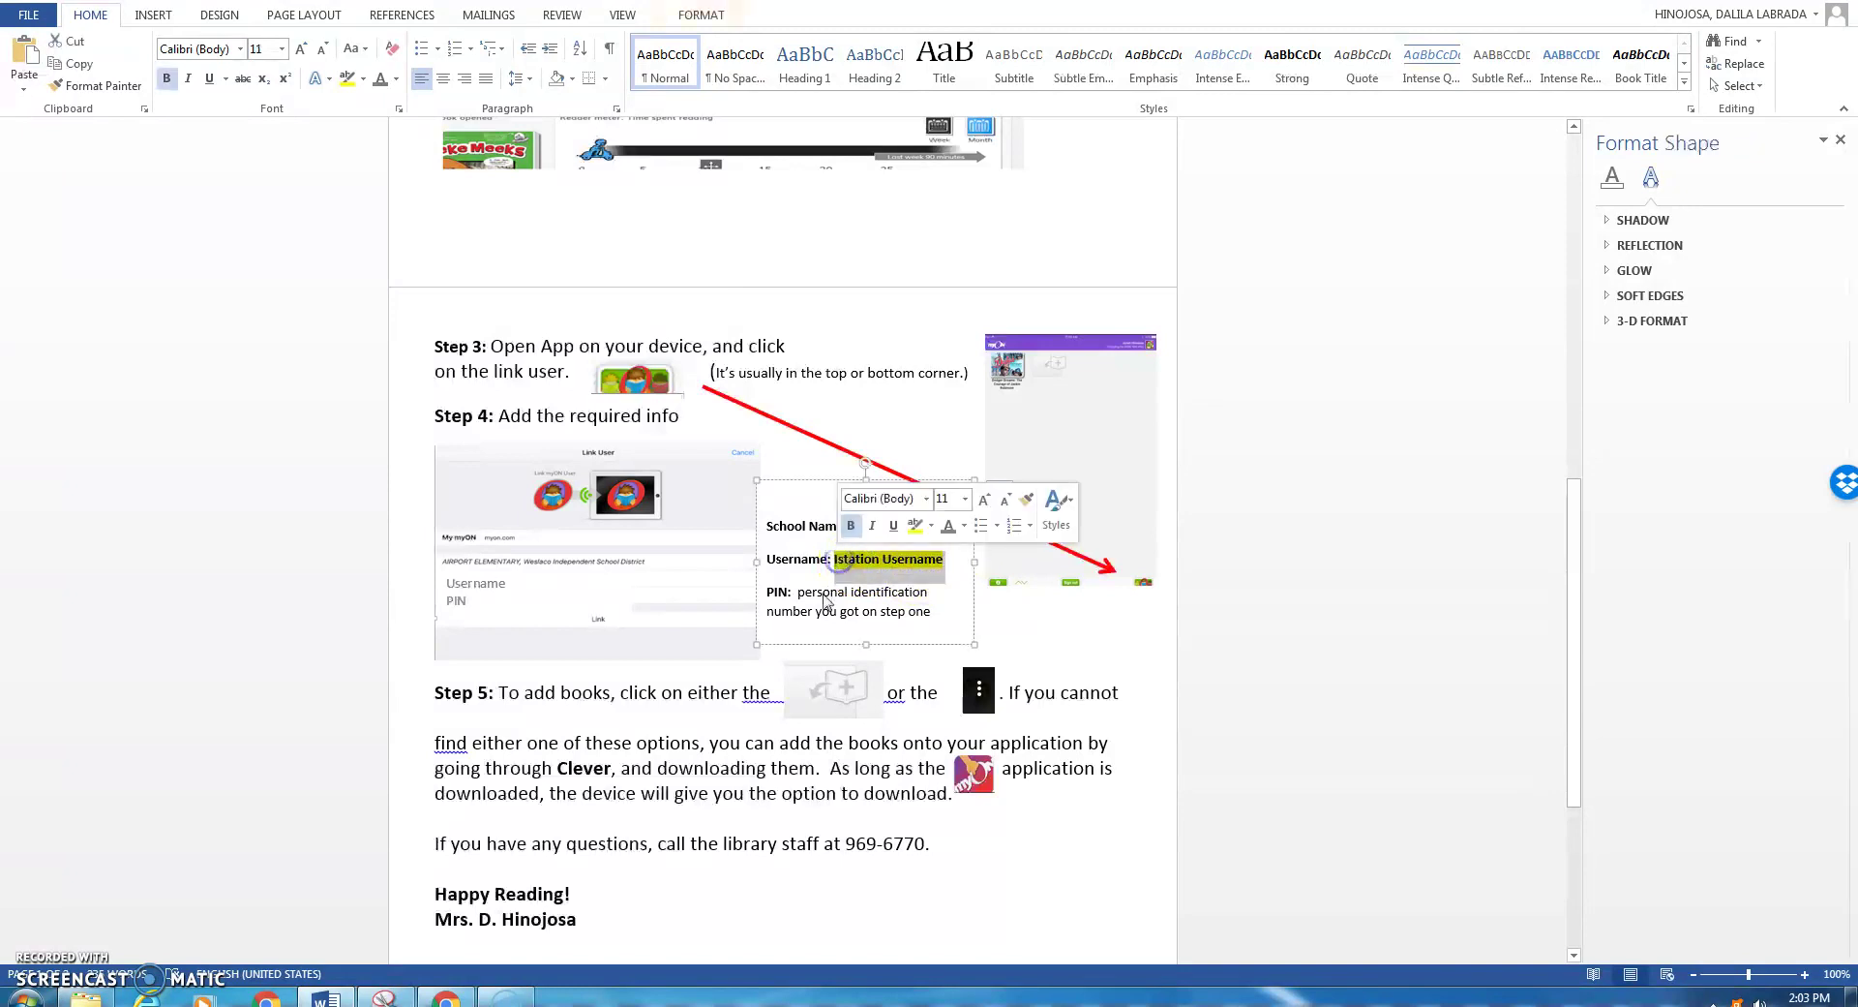
left_click(823, 595)
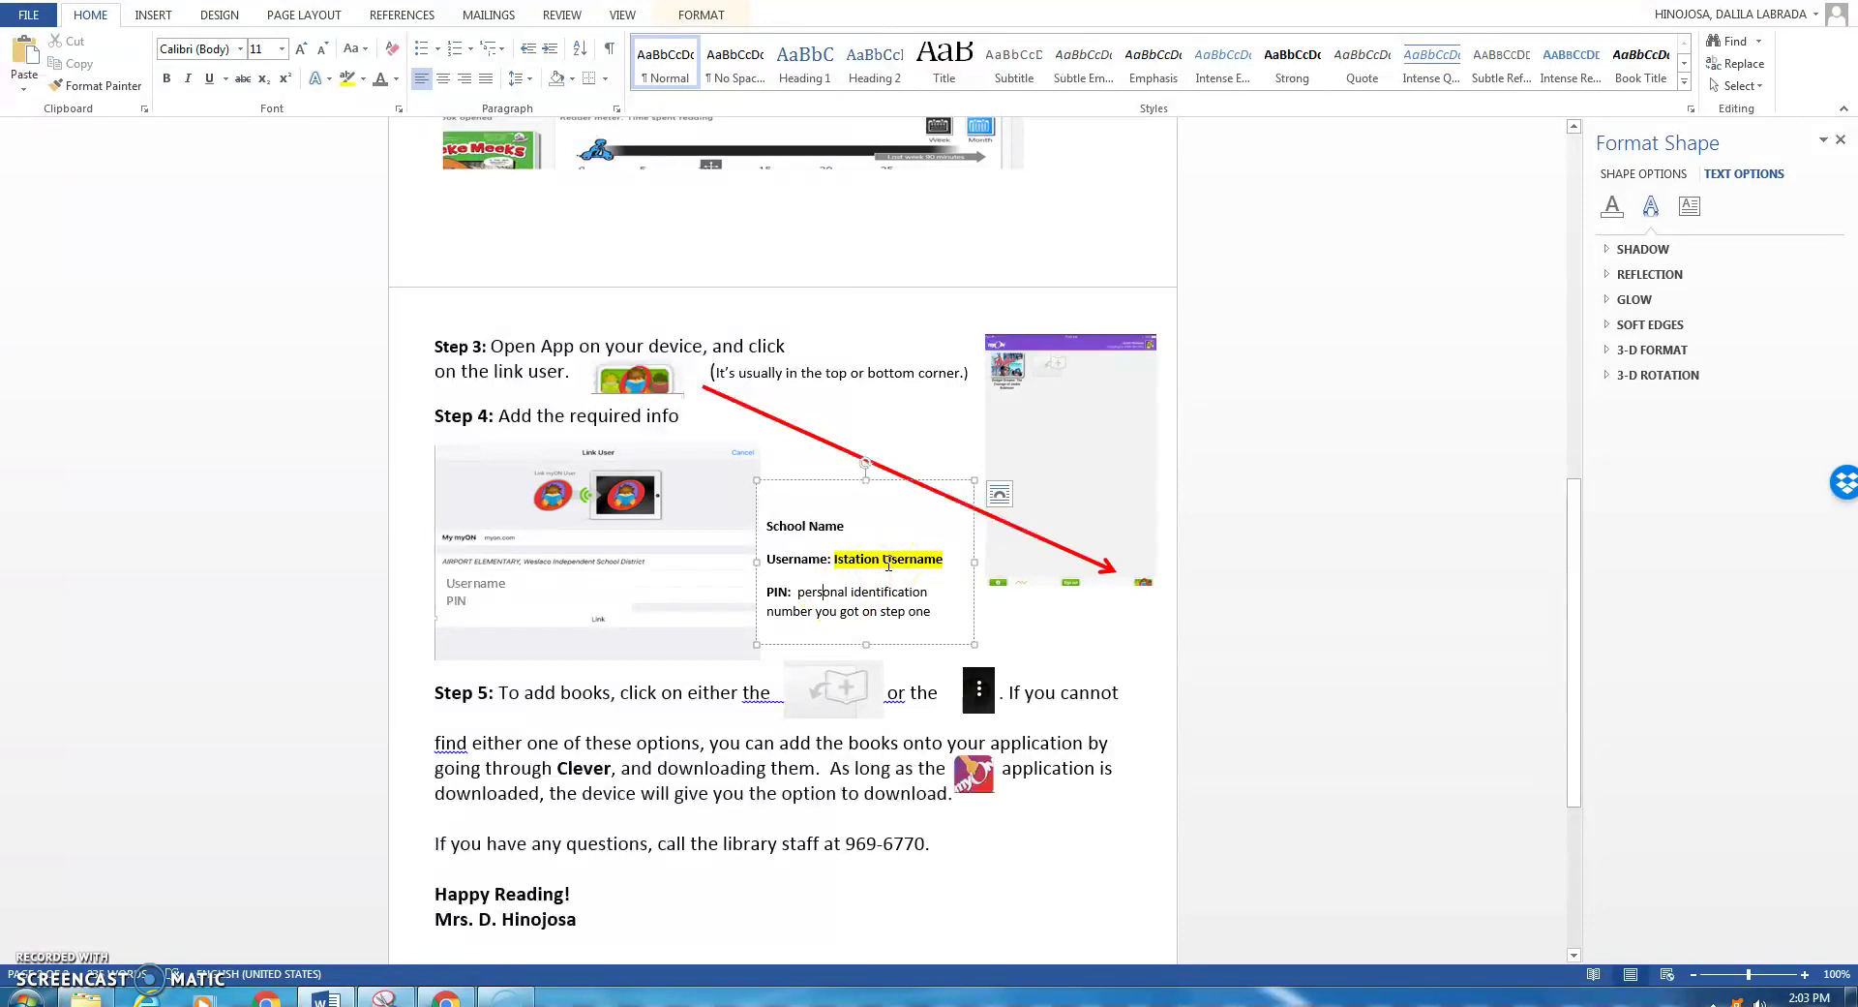
left_click(795, 561)
left_click(786, 607)
left_click(905, 595)
scroll(852, 597, "down", 2)
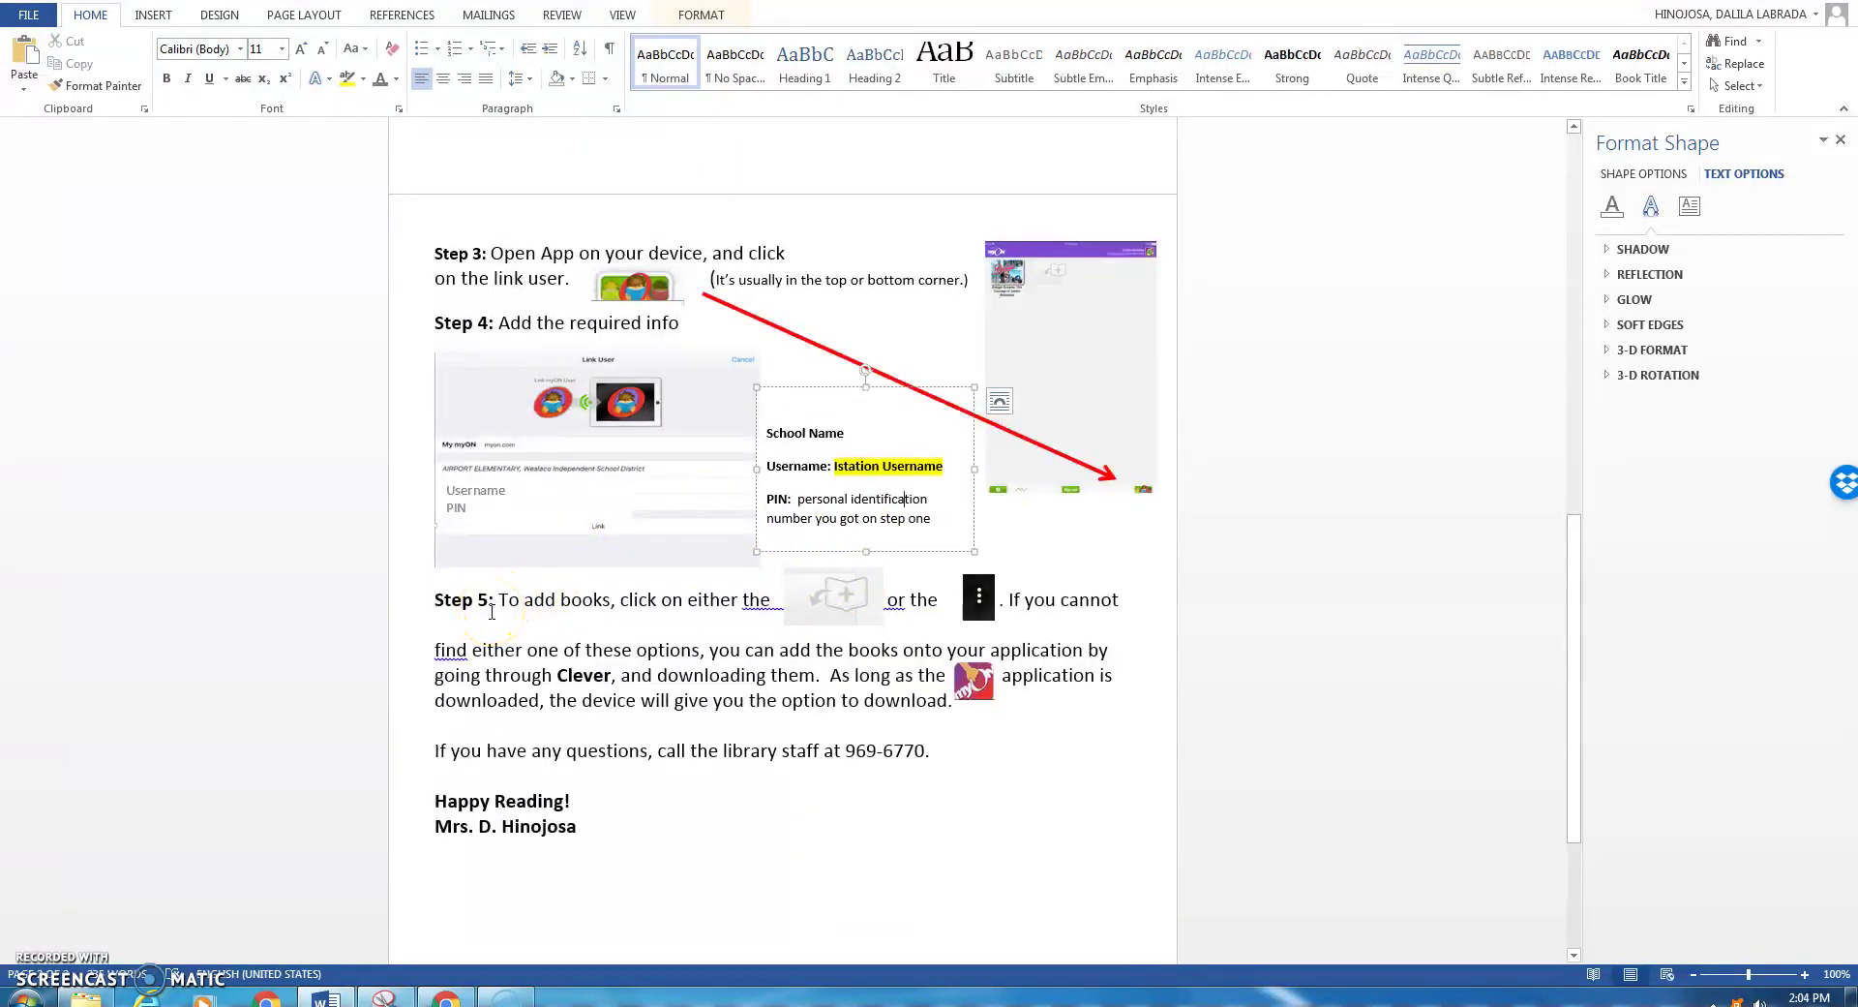
left_click(627, 634)
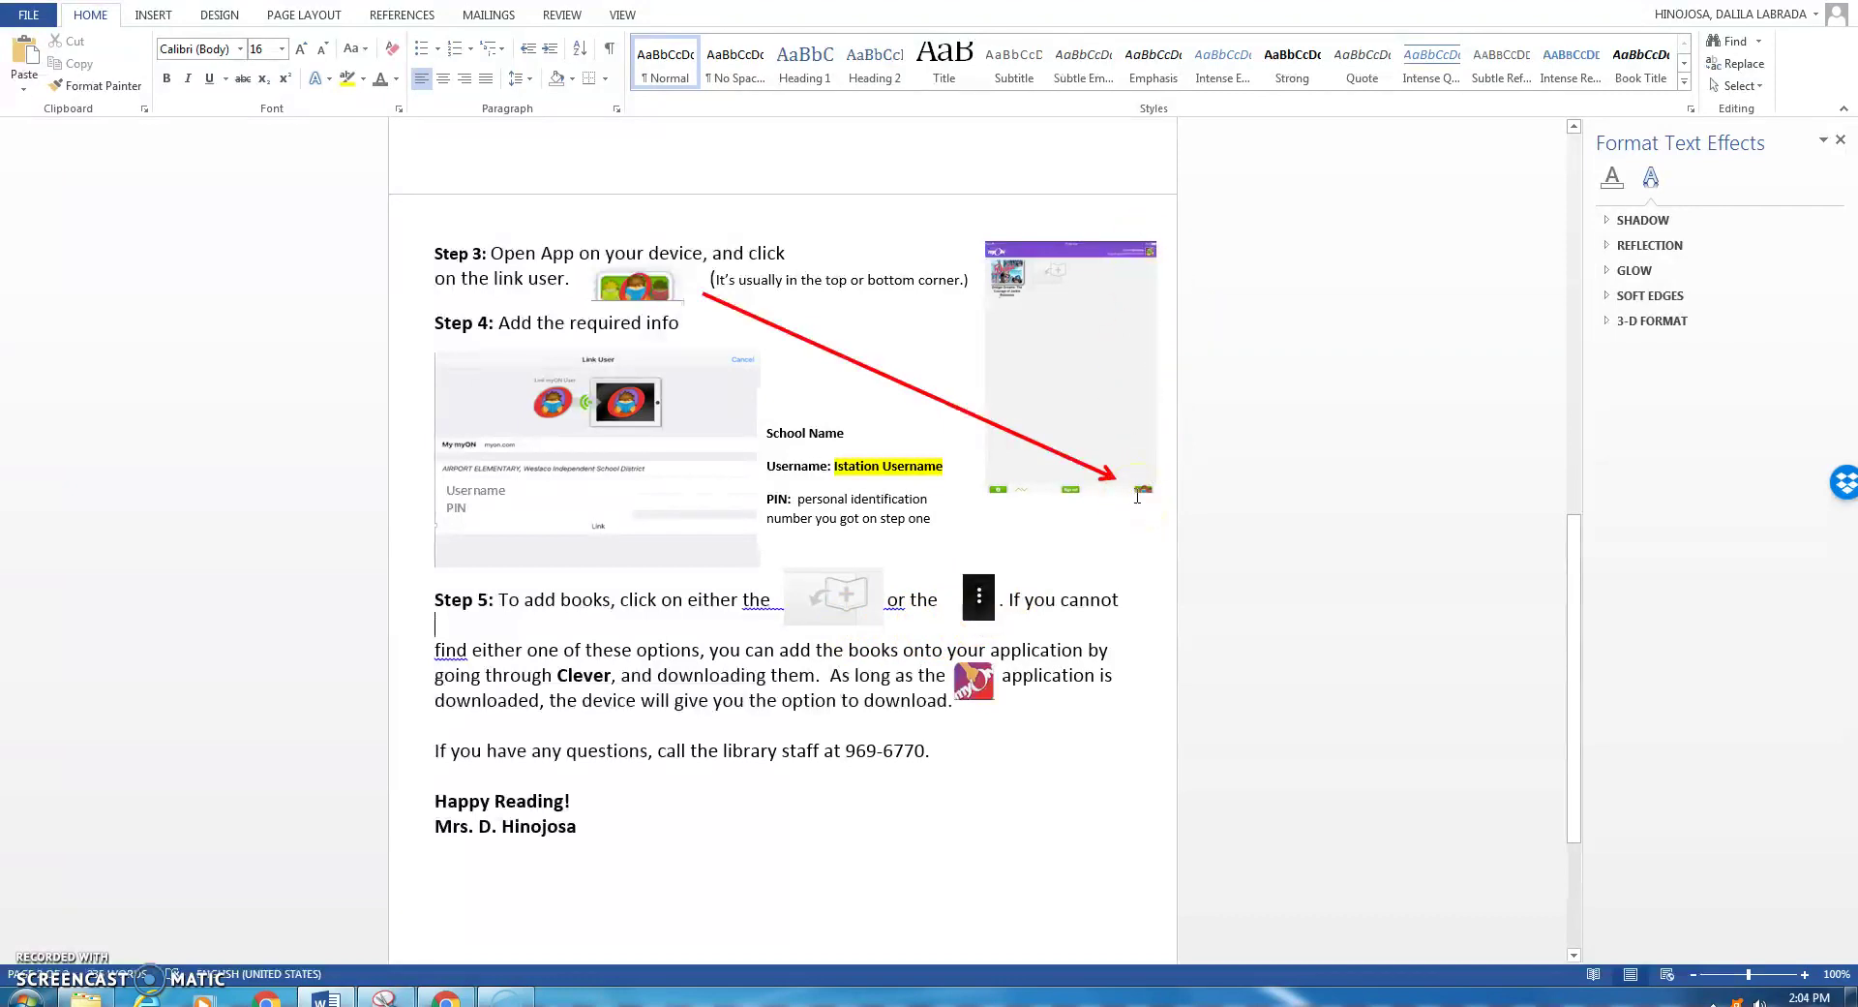
left_click(983, 606)
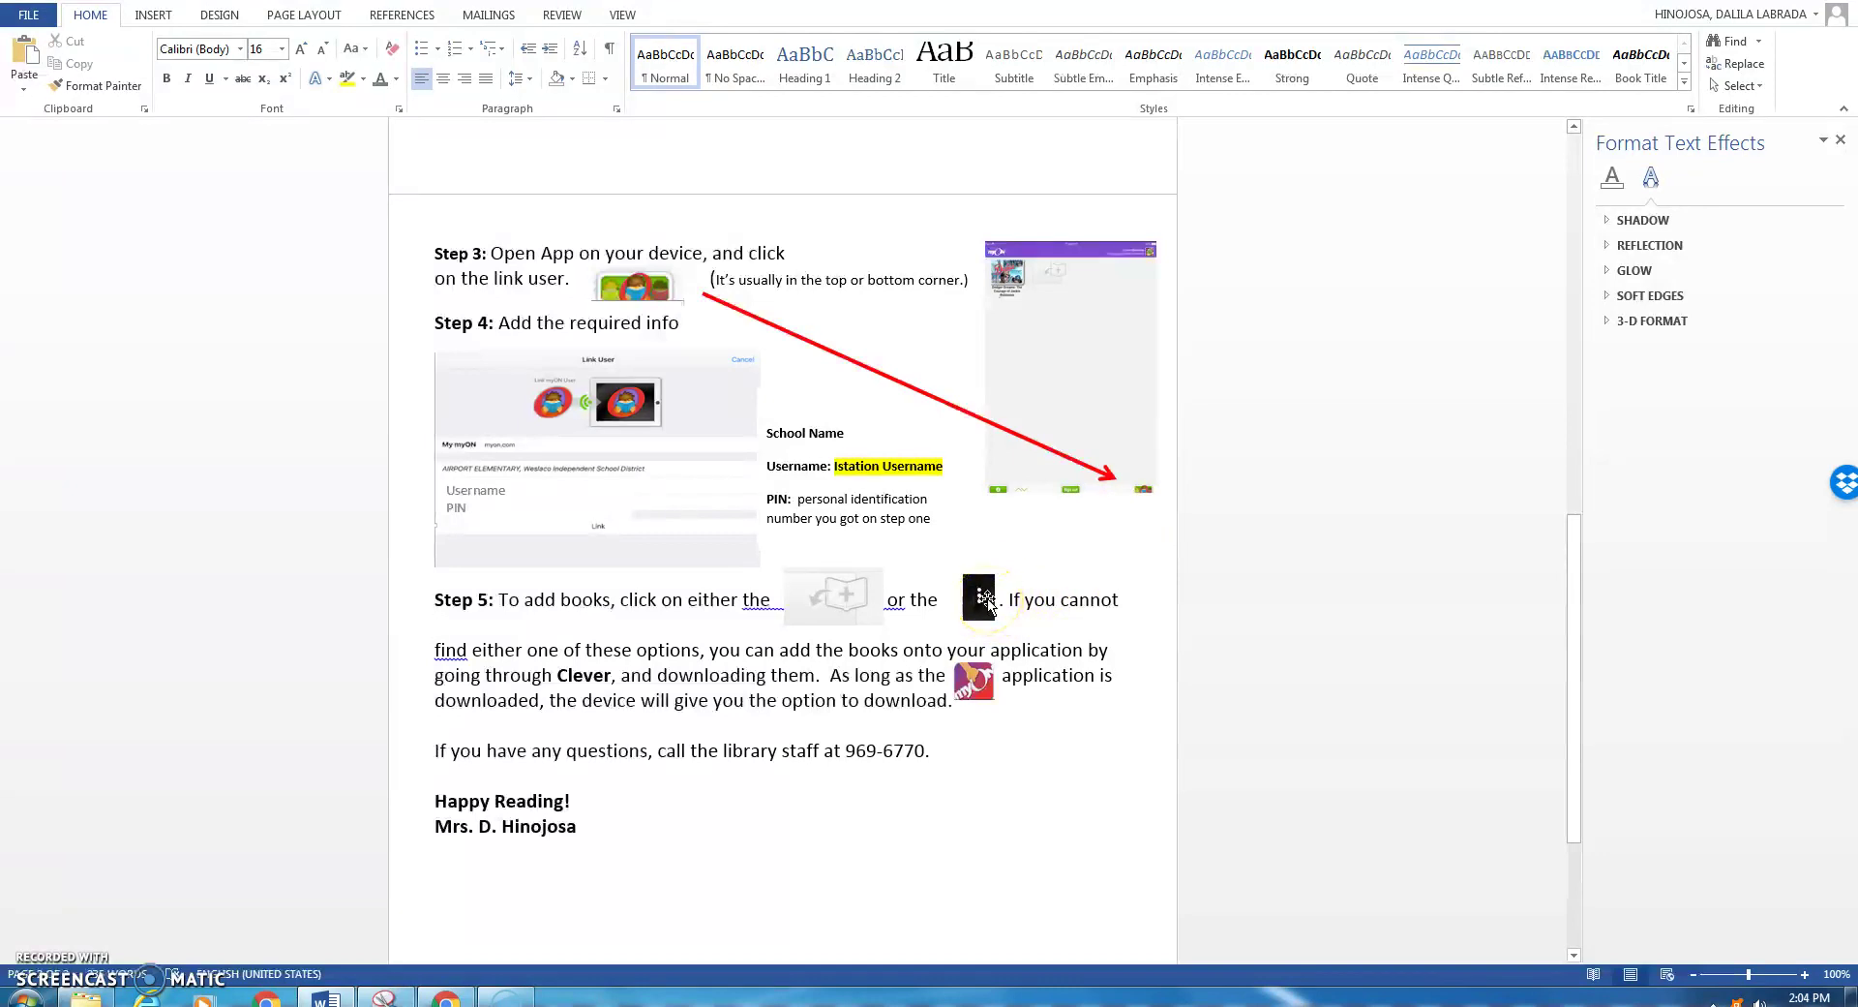